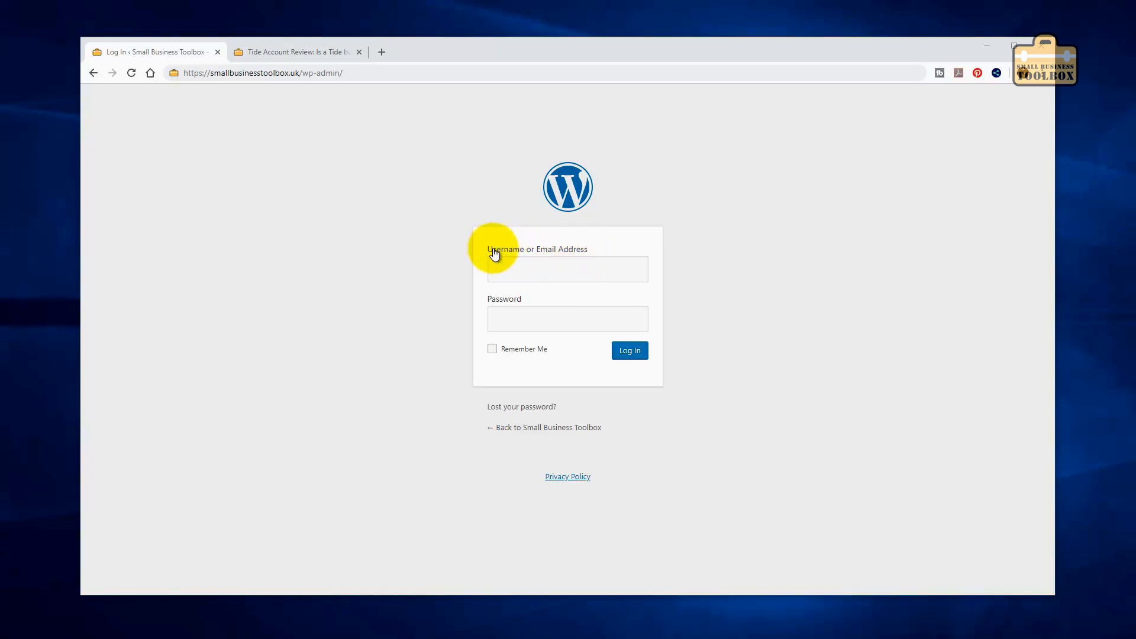
Step: Open the UK self employed tax rates 2019/20 article from the site's articles and highlight the author name in its byline
click(297, 52)
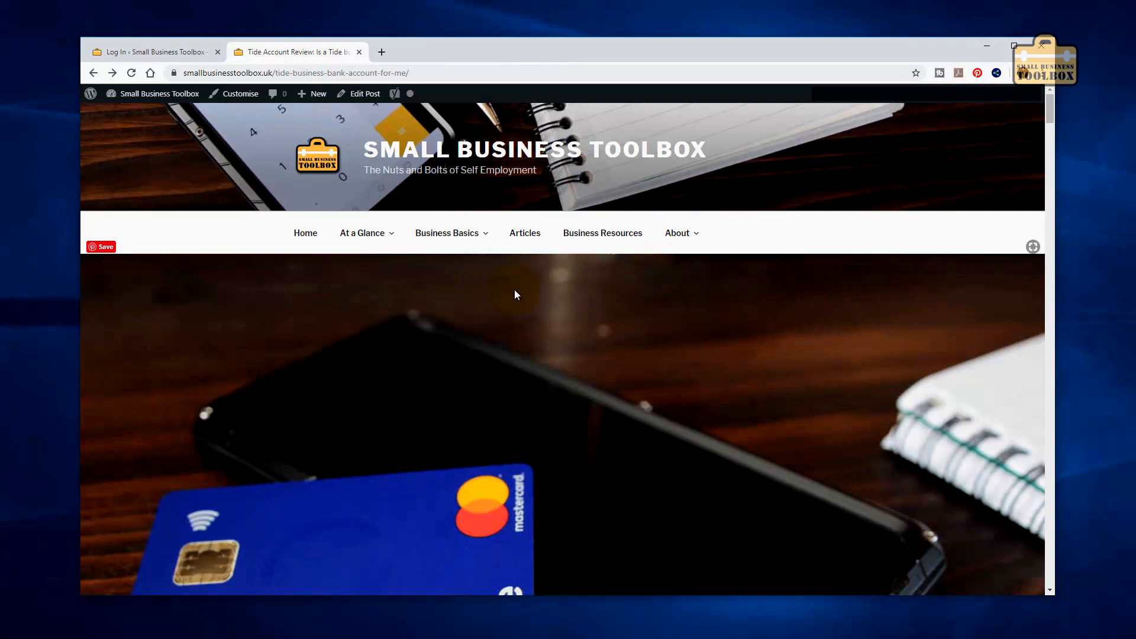
click(523, 236)
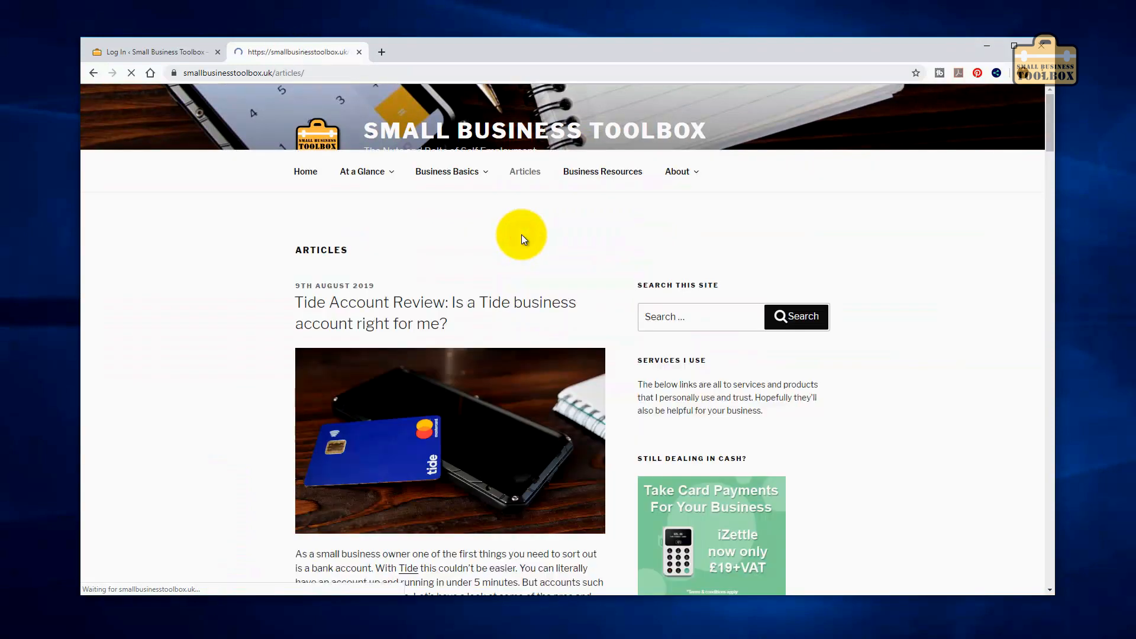
scroll(515, 256, down, 13)
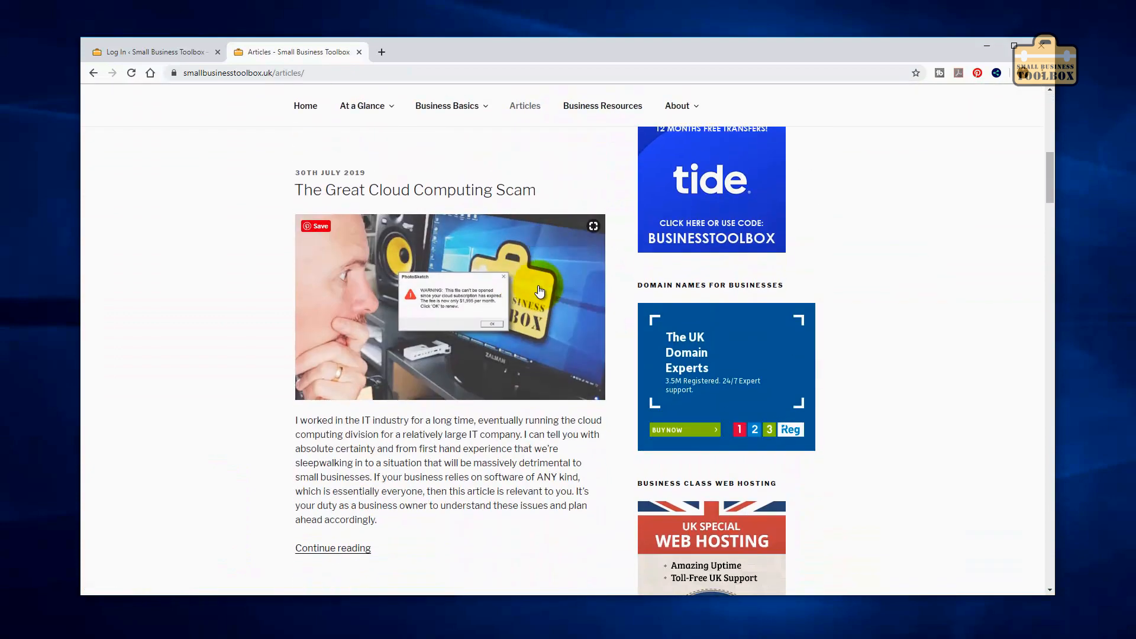
scroll(503, 266, down, 15)
click(484, 251)
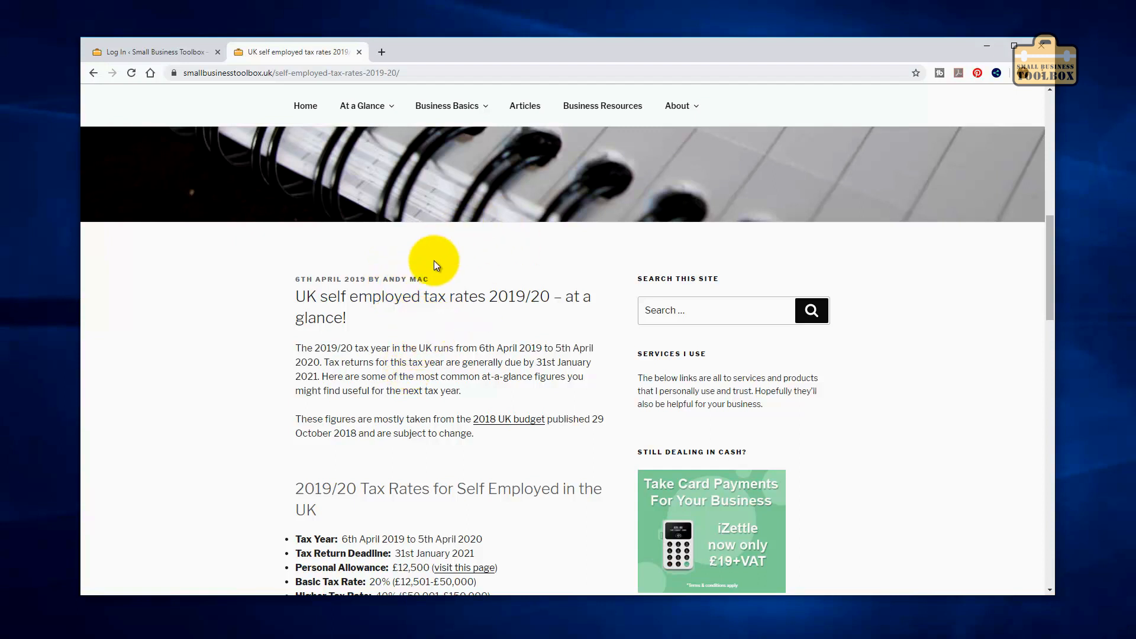
drag(430, 280, 385, 286)
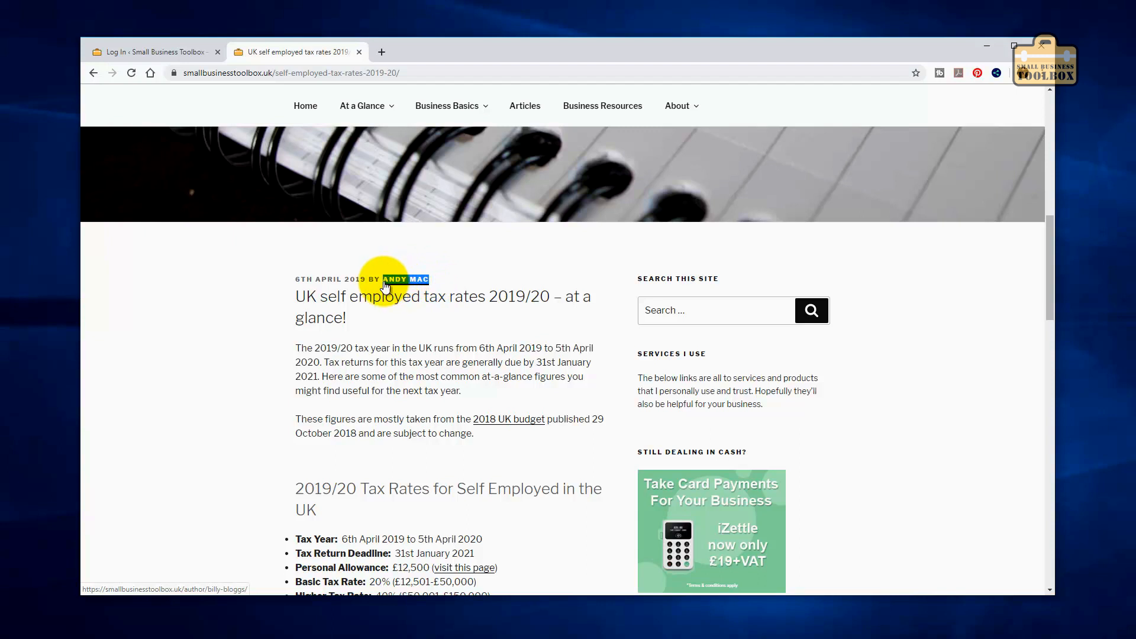
Step: Log in to the WordPress admin with the account username and password, and view the installed plugins down to WPS Hide Login
click(183, 53)
click(520, 268)
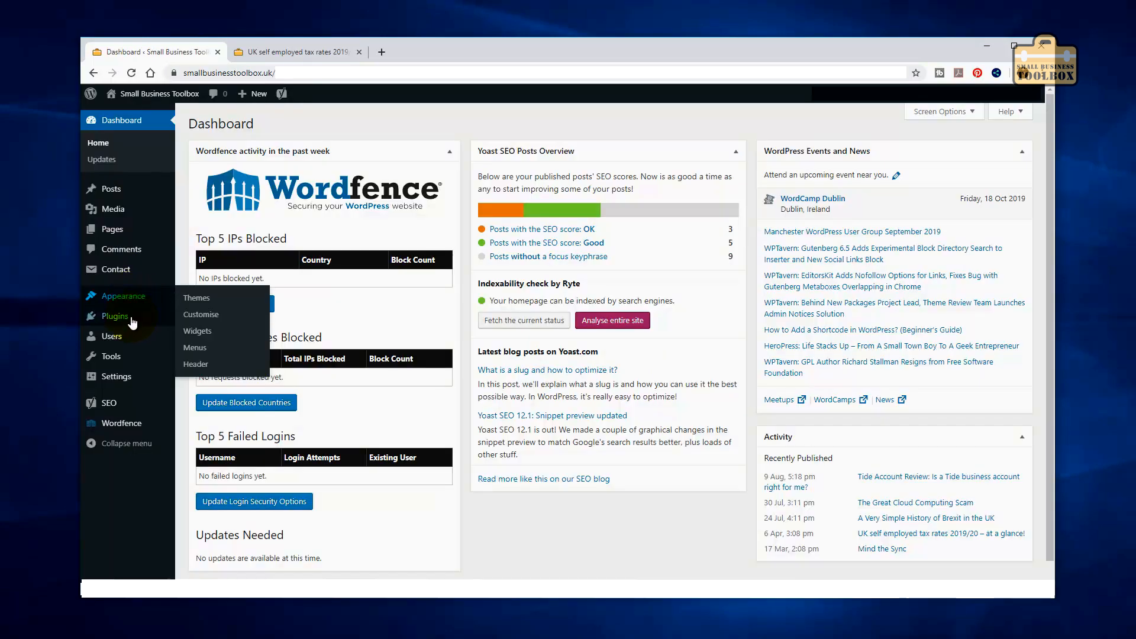
mouse_move(130, 318)
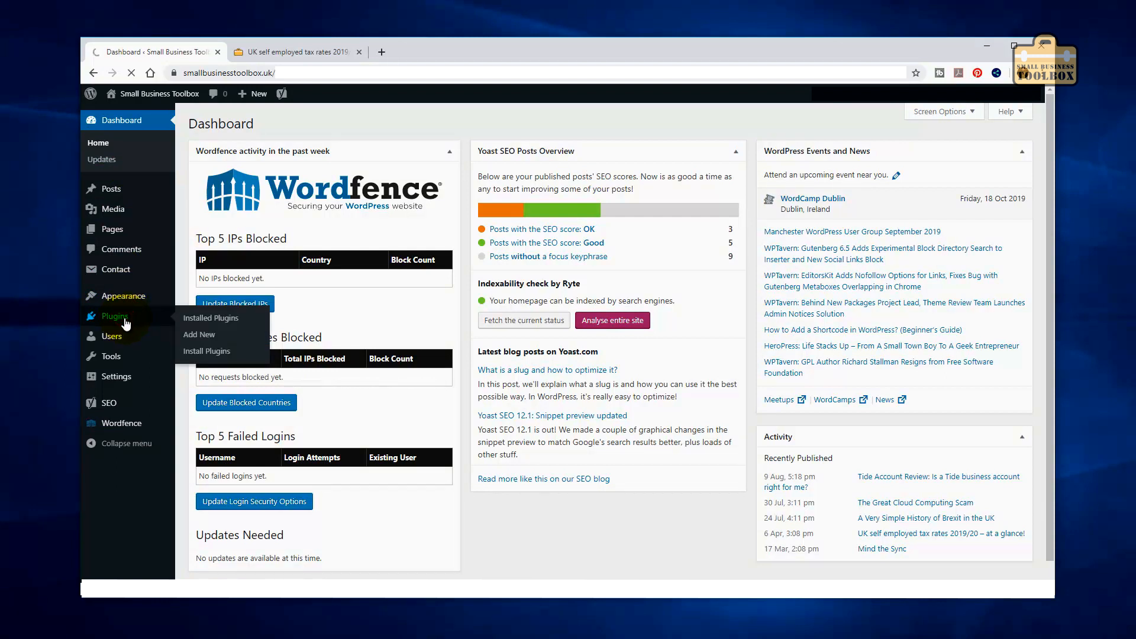
scroll(417, 387, down, 3)
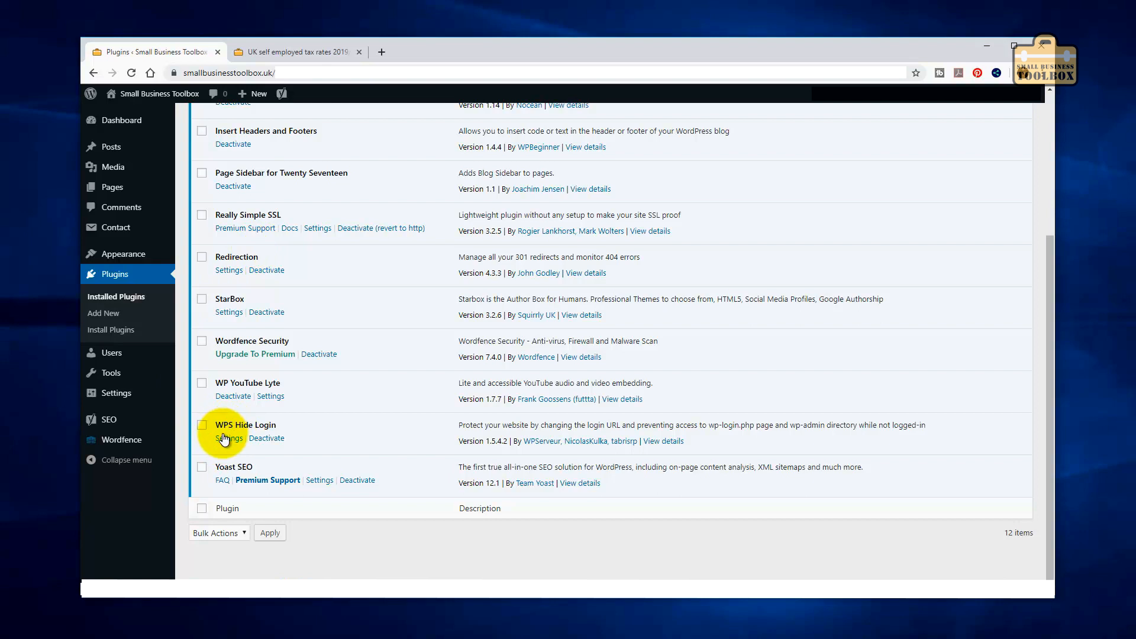
Step: Set the WPS Hide Login login URL to test-admin-login in the General Settings and save the changes
mouse_move(109, 401)
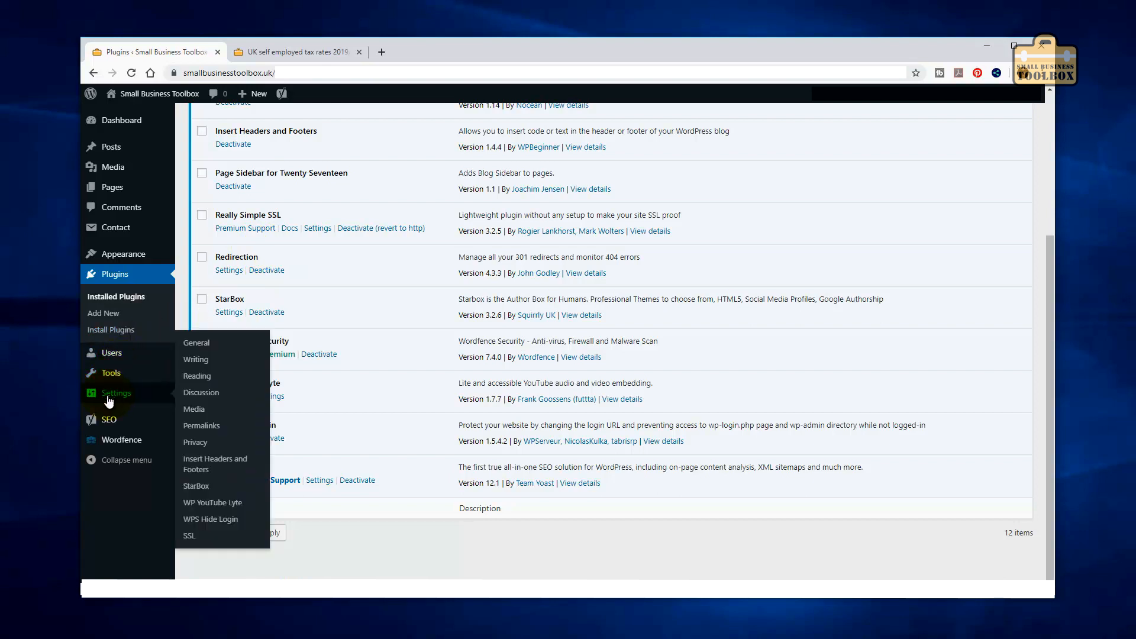
click(109, 400)
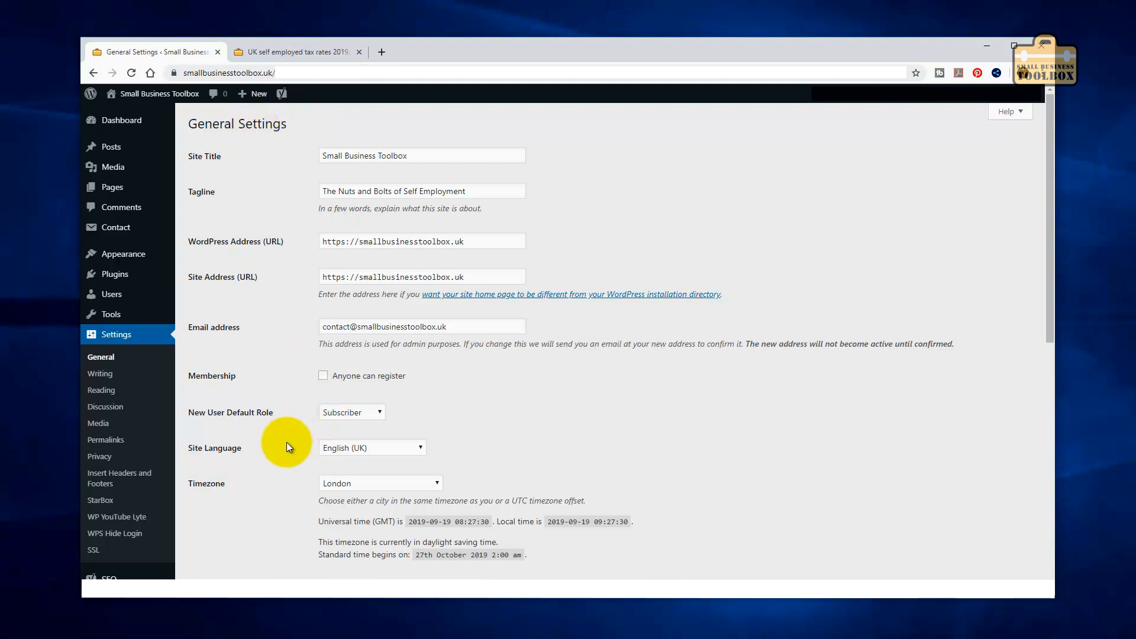
scroll(300, 421, down, 10)
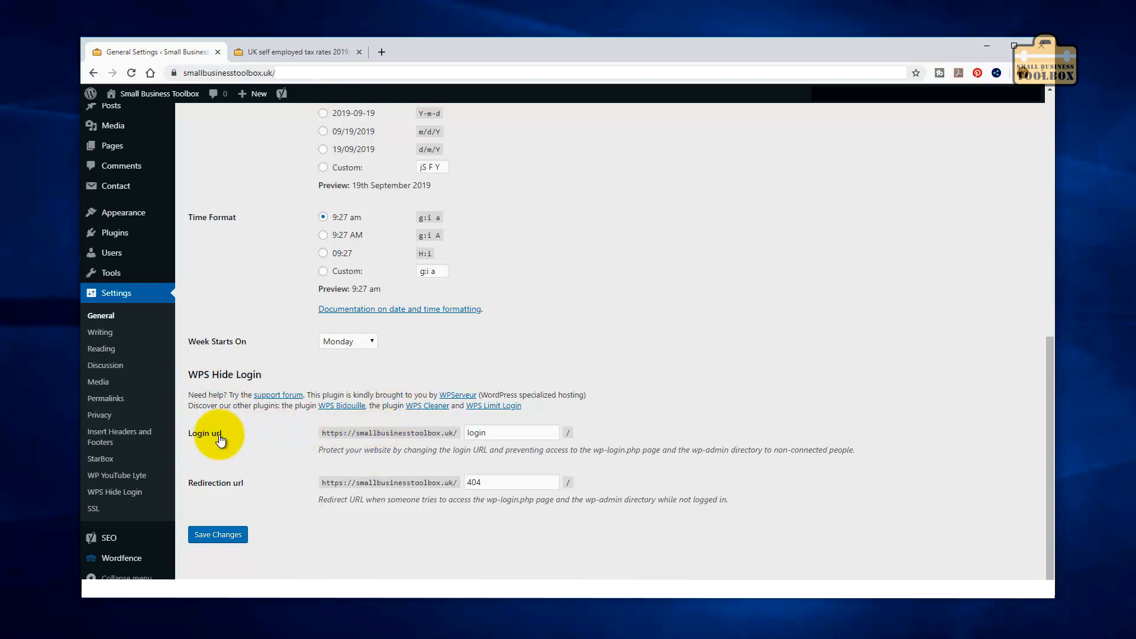
click(495, 433)
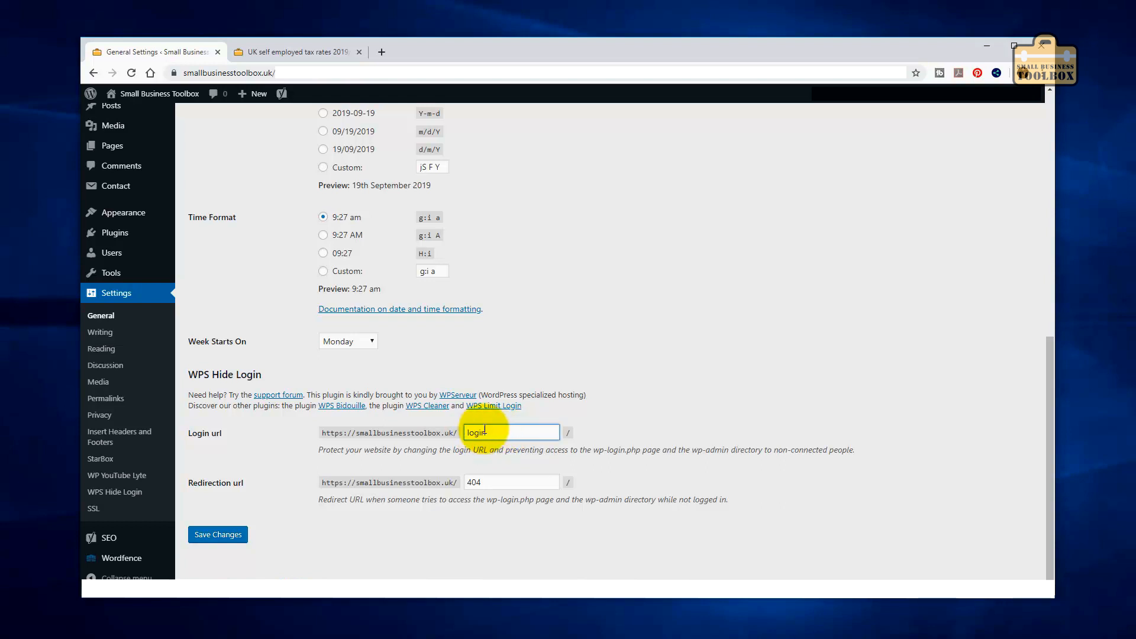
drag(494, 434, 441, 421)
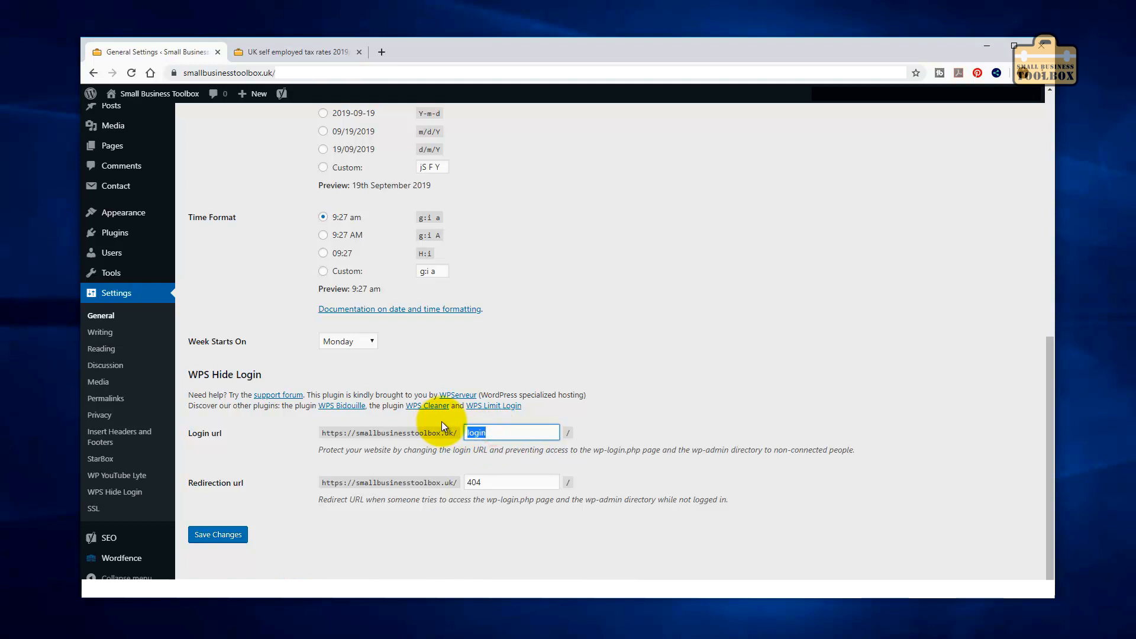
text(test-admin-login)
click(227, 536)
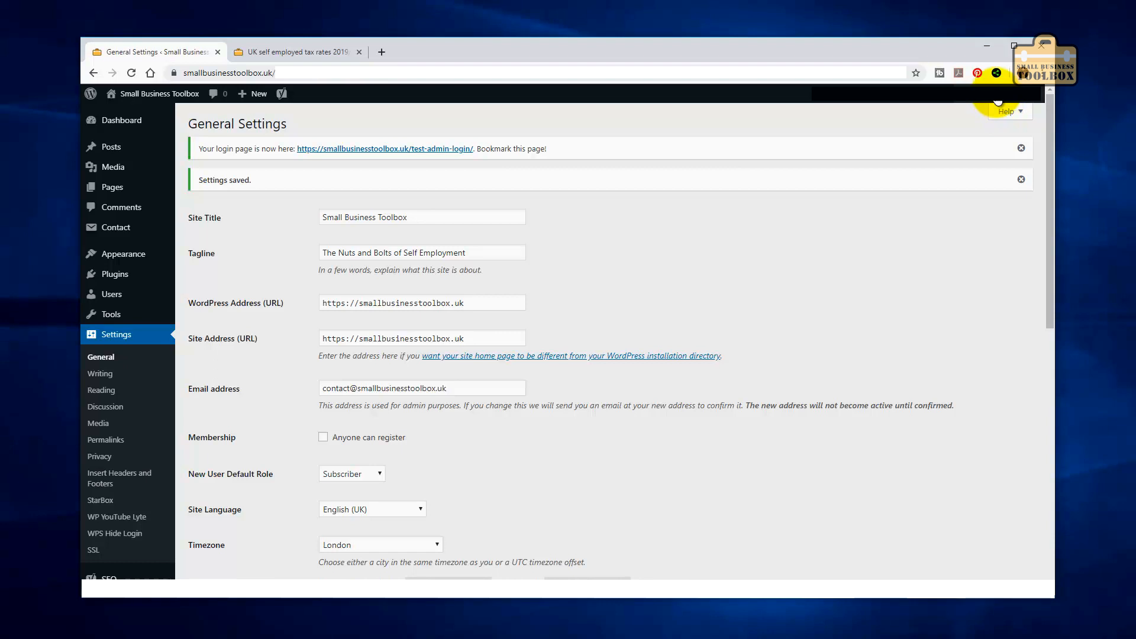
Step: Log out and test the site's wp-admin and test-admin-login addresses in the browser
mouse_move(1006, 102)
click(957, 171)
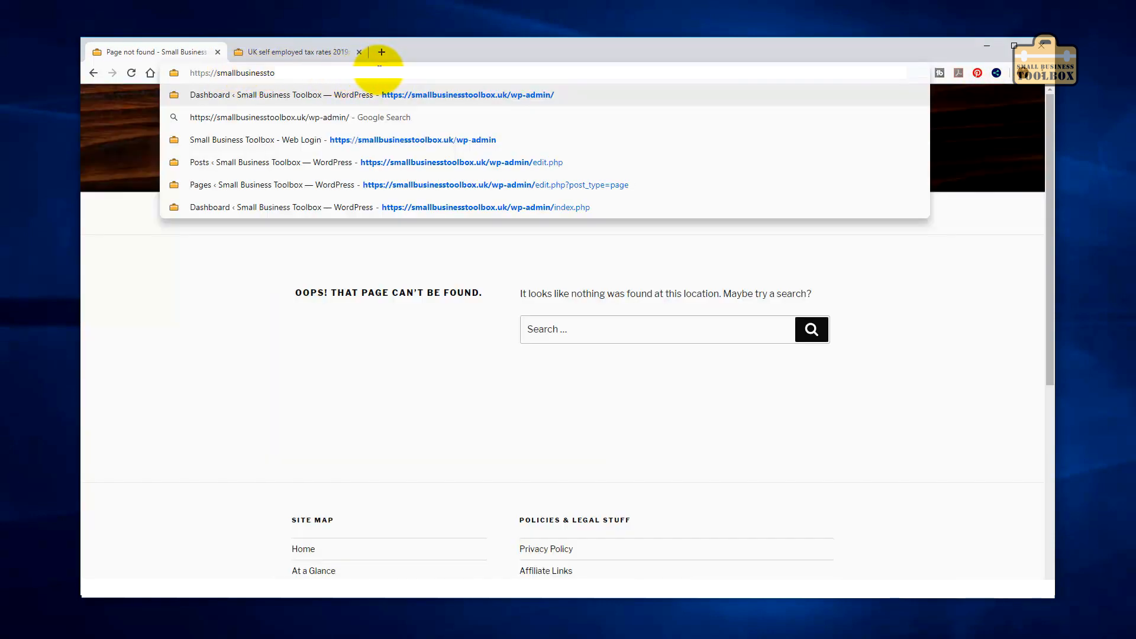
key(Return)
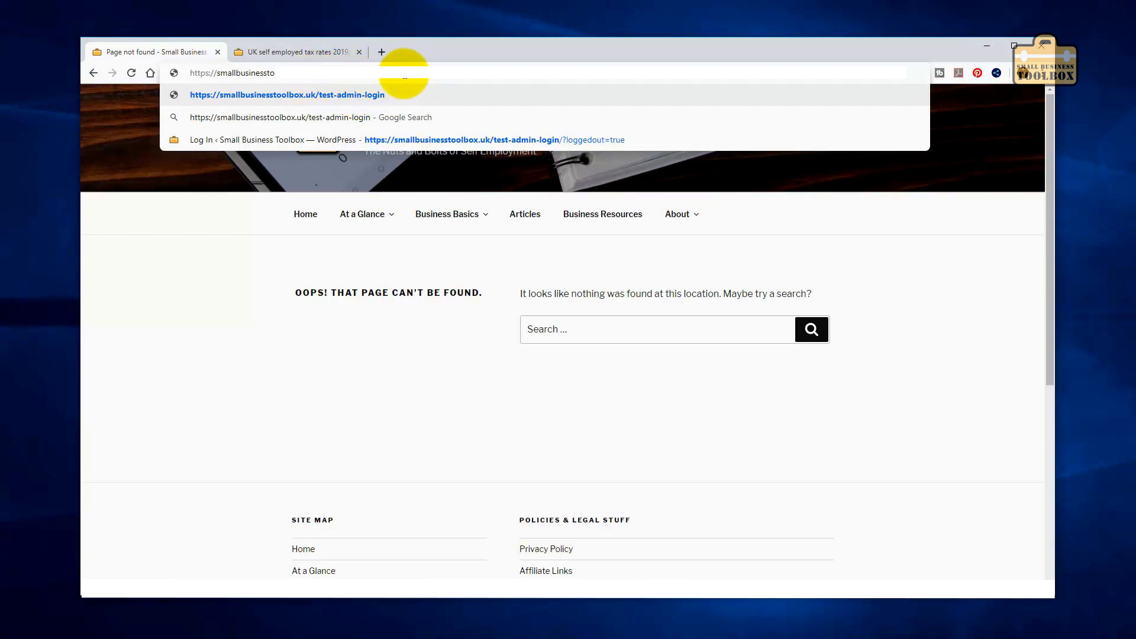
key(Return)
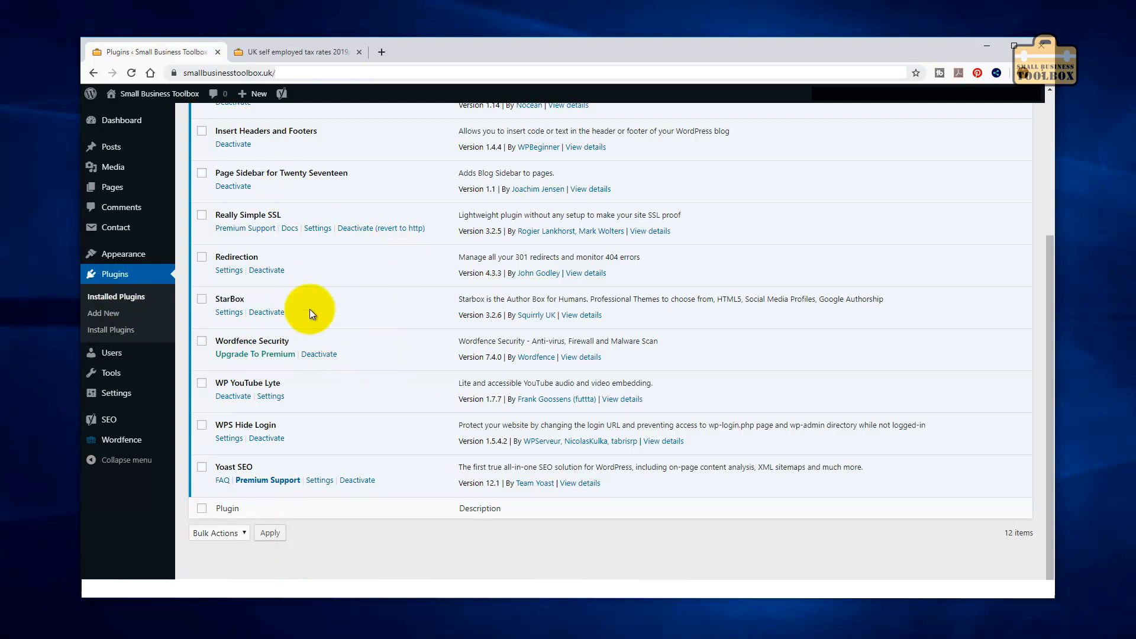
Step: Review the administration email address in the General Settings and open the Discussion settings
mouse_move(119, 393)
click(191, 343)
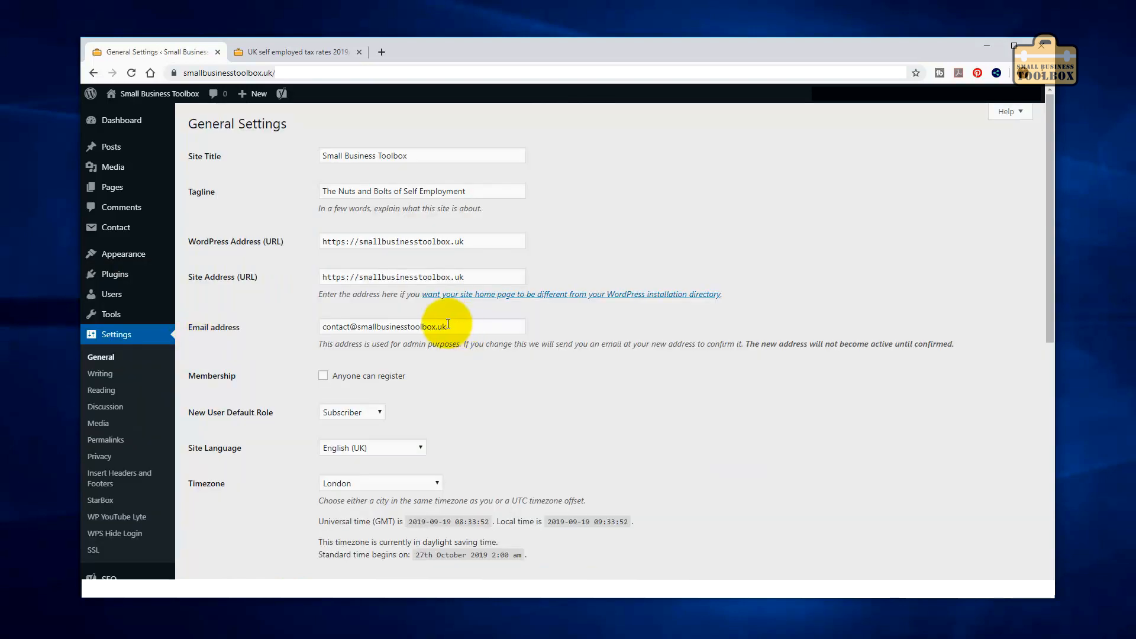
drag(454, 326, 320, 326)
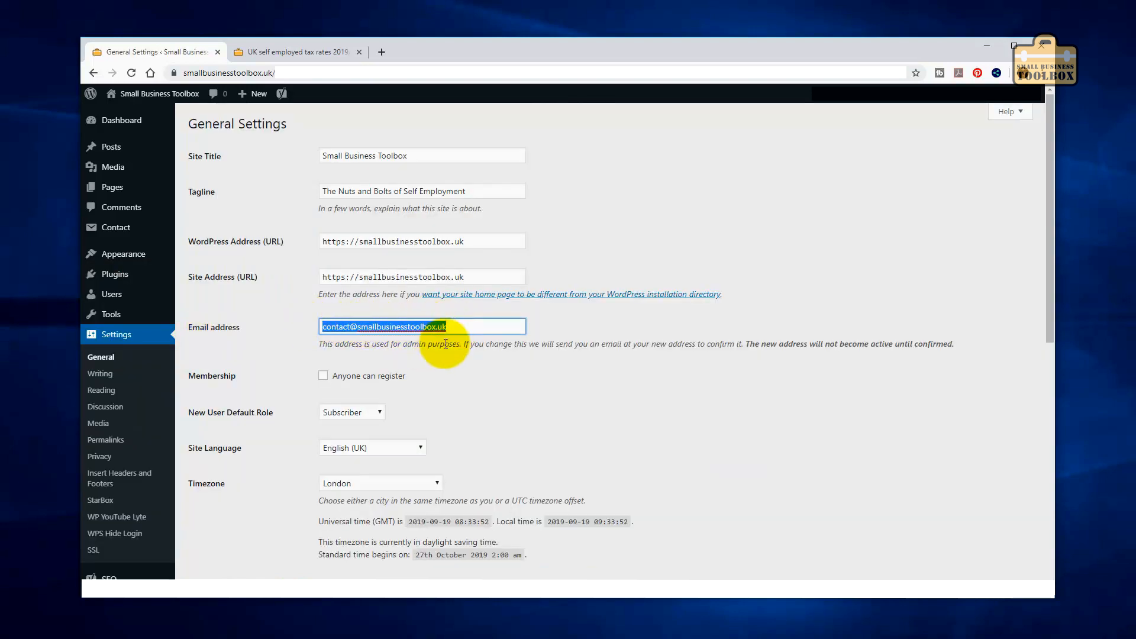
click(384, 327)
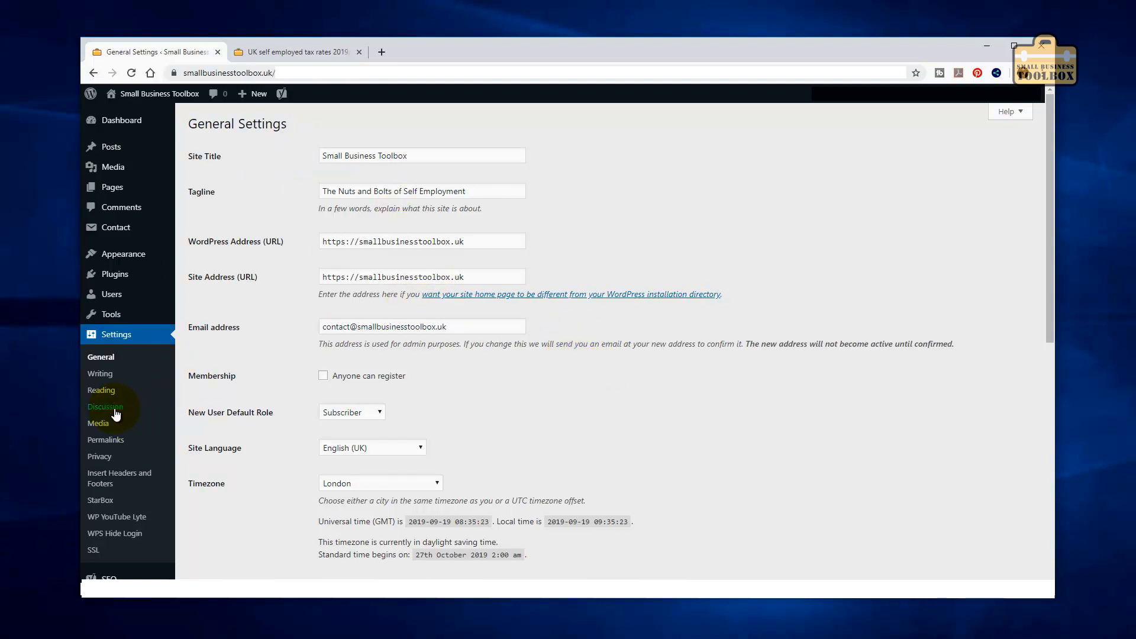
click(116, 411)
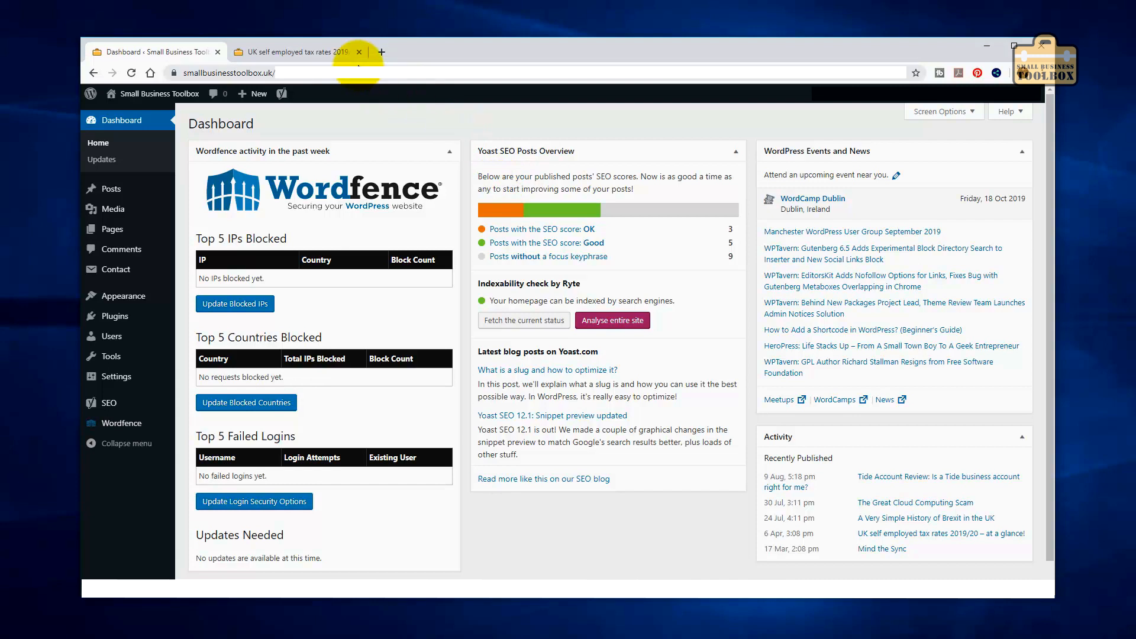
Step: Recheck the author byline on the tax rates article, and open the form for adding a new WordPress user
click(304, 54)
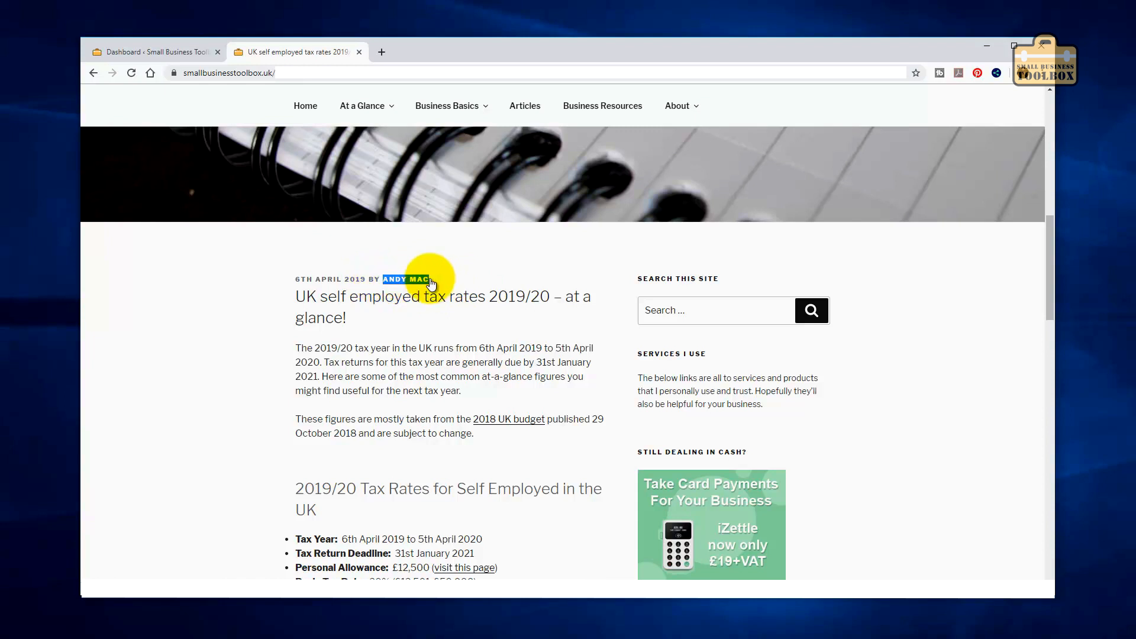
click(151, 51)
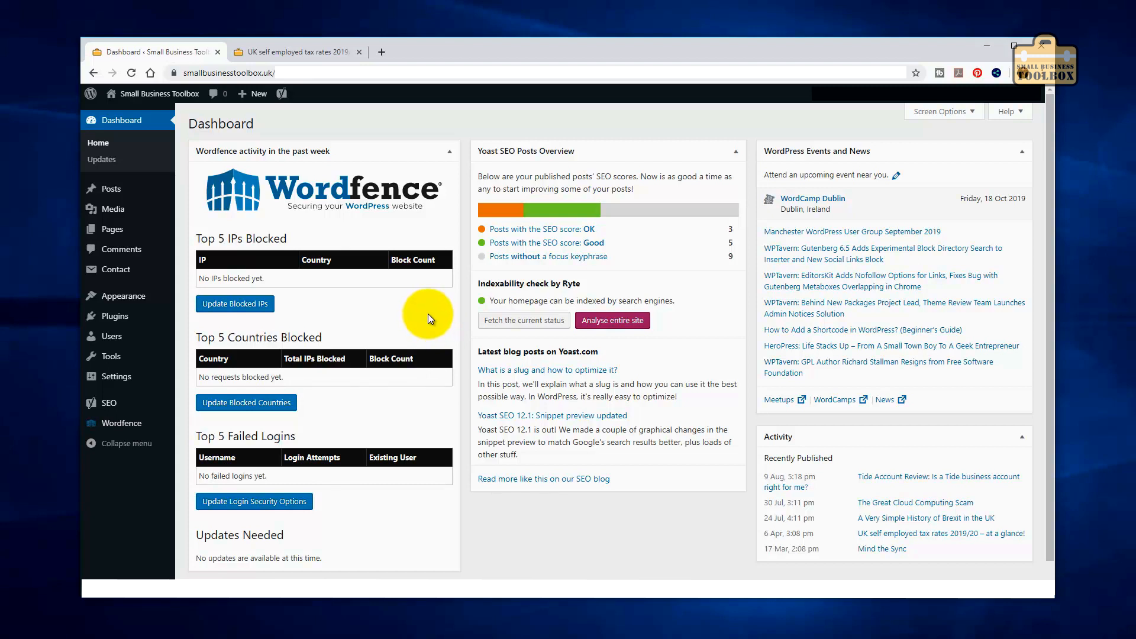
mouse_move(108, 338)
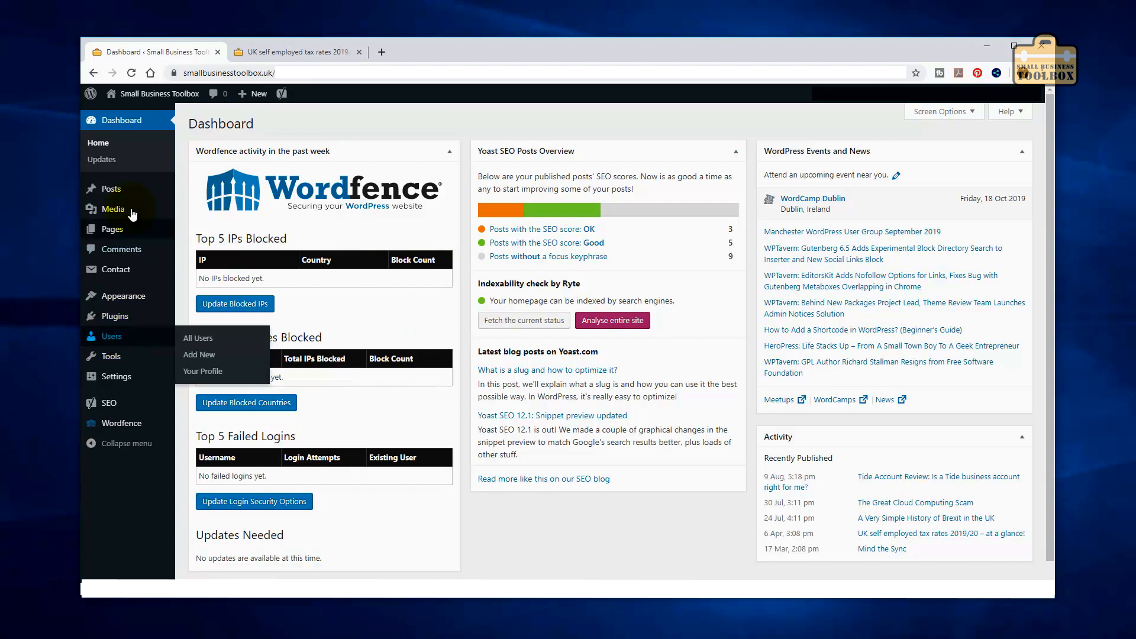
click(113, 338)
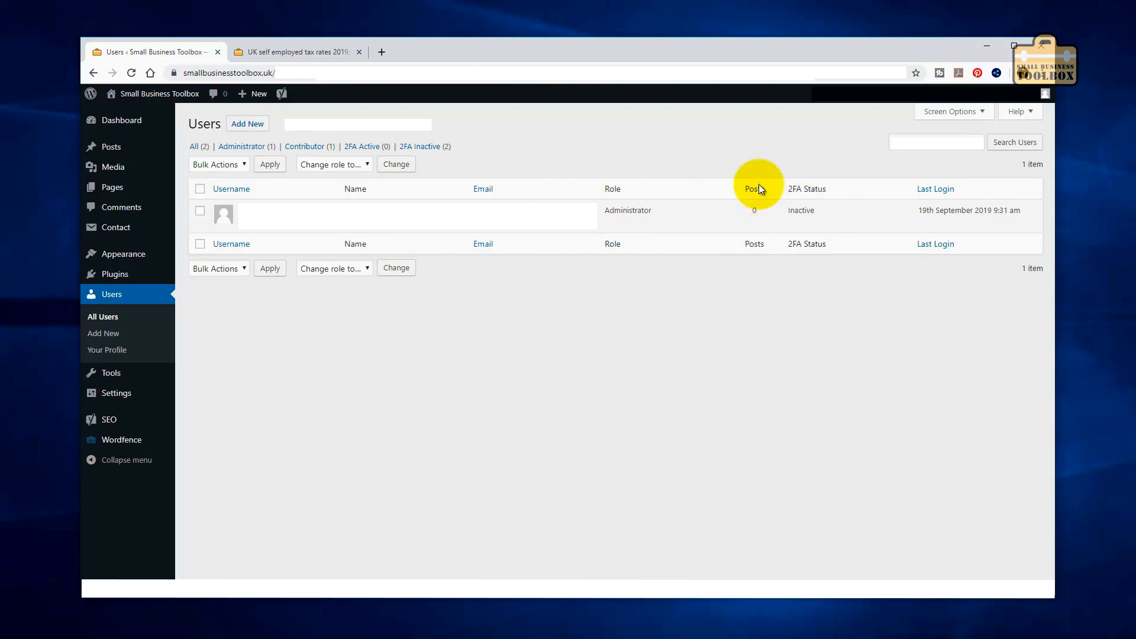
click(243, 126)
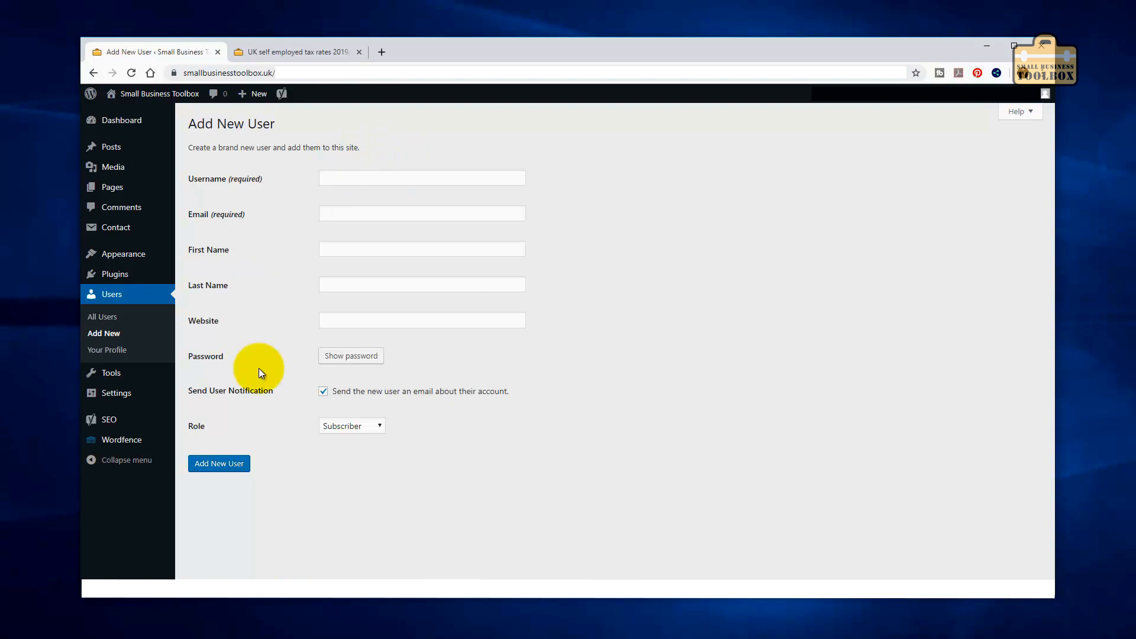
Step: Fill in the new user's username and email address, with first name Contributor and last name User
click(357, 175)
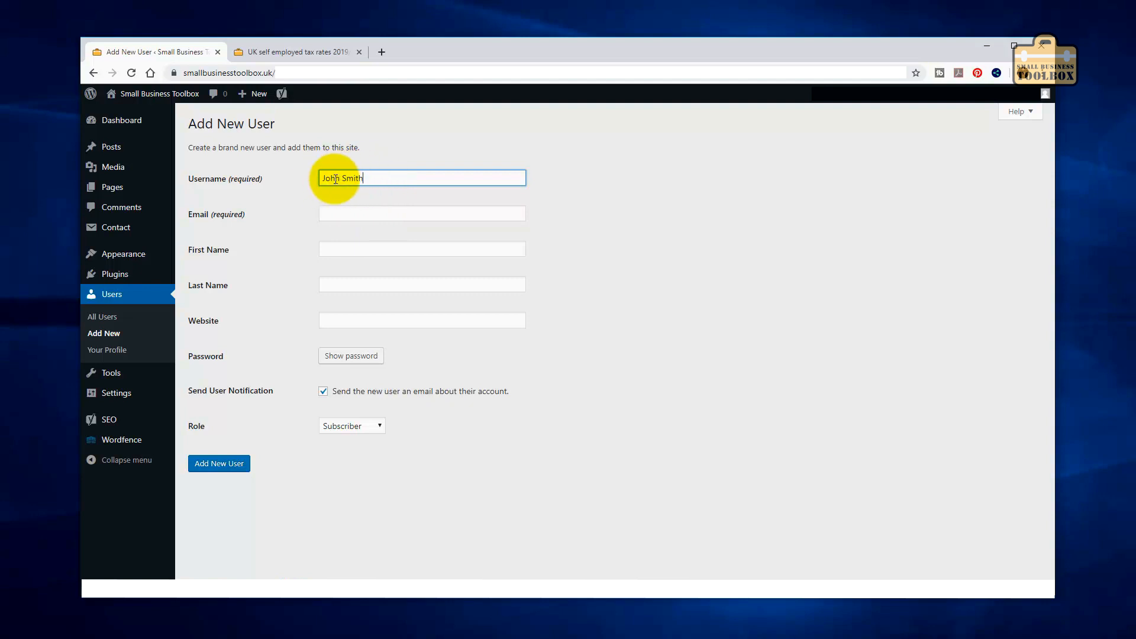
click(362, 211)
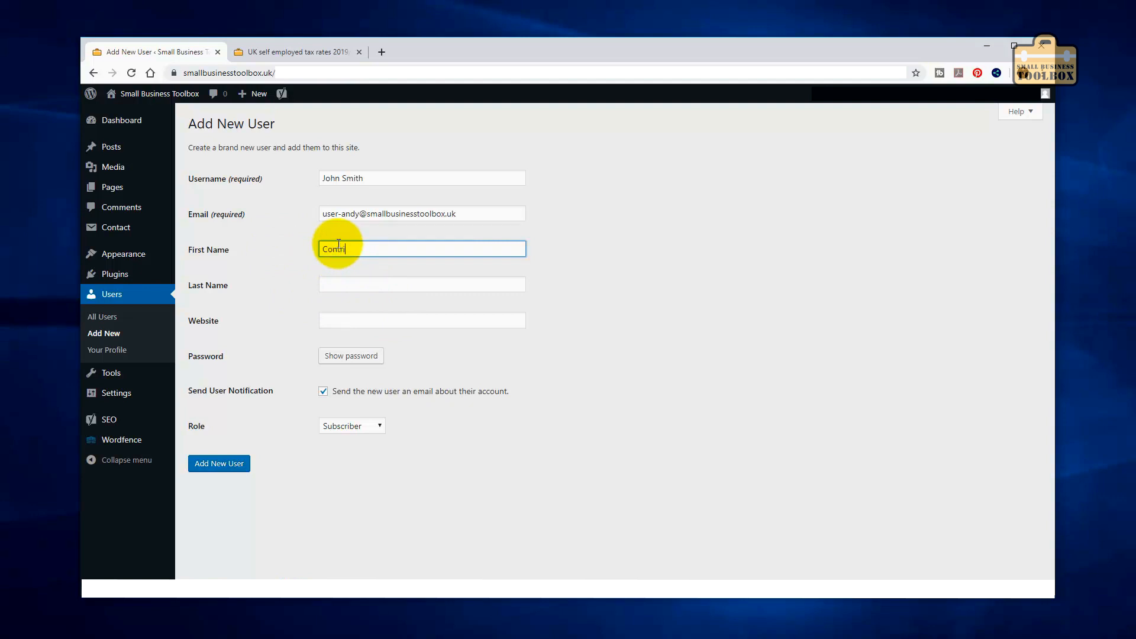
key(Tab)
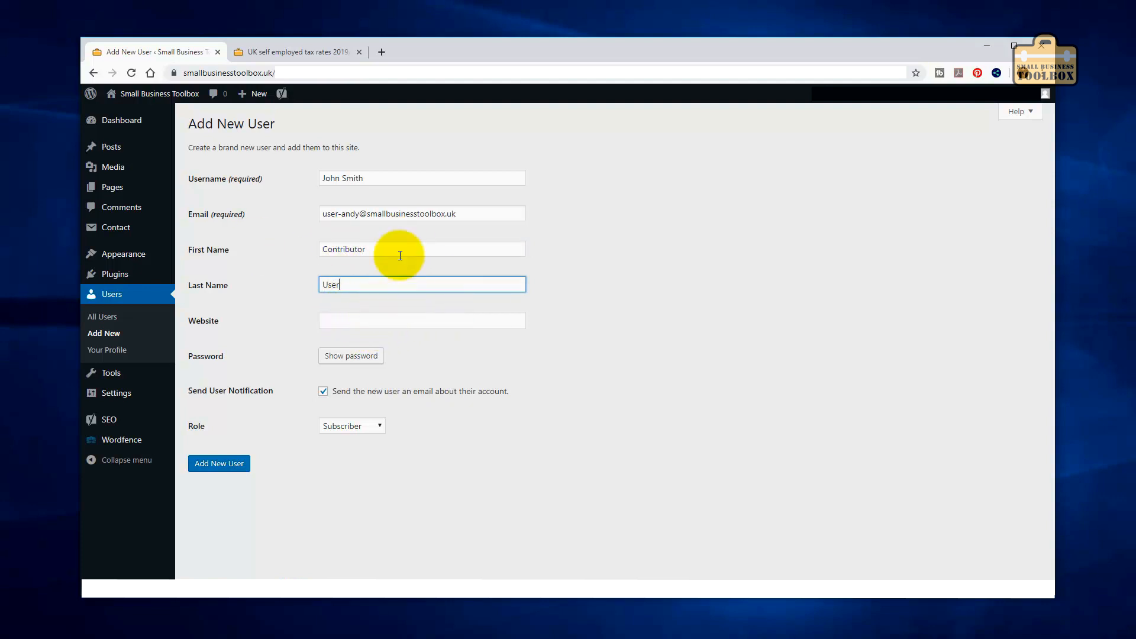
click(355, 321)
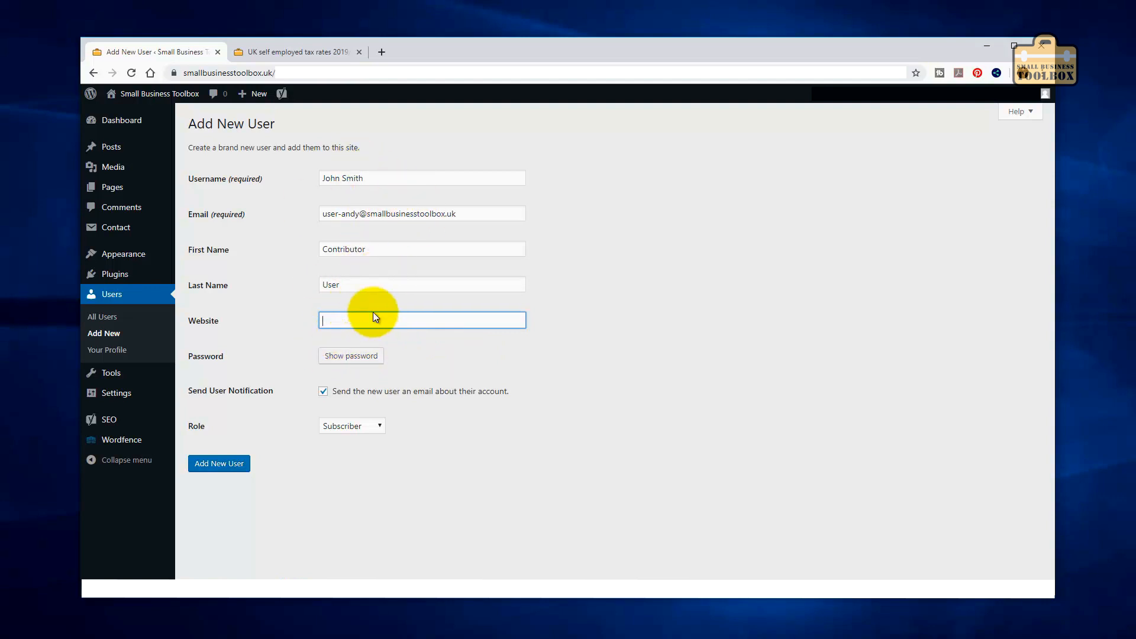
Step: Turn off the new user's email notification, set the role to Contributor and add the user
click(325, 392)
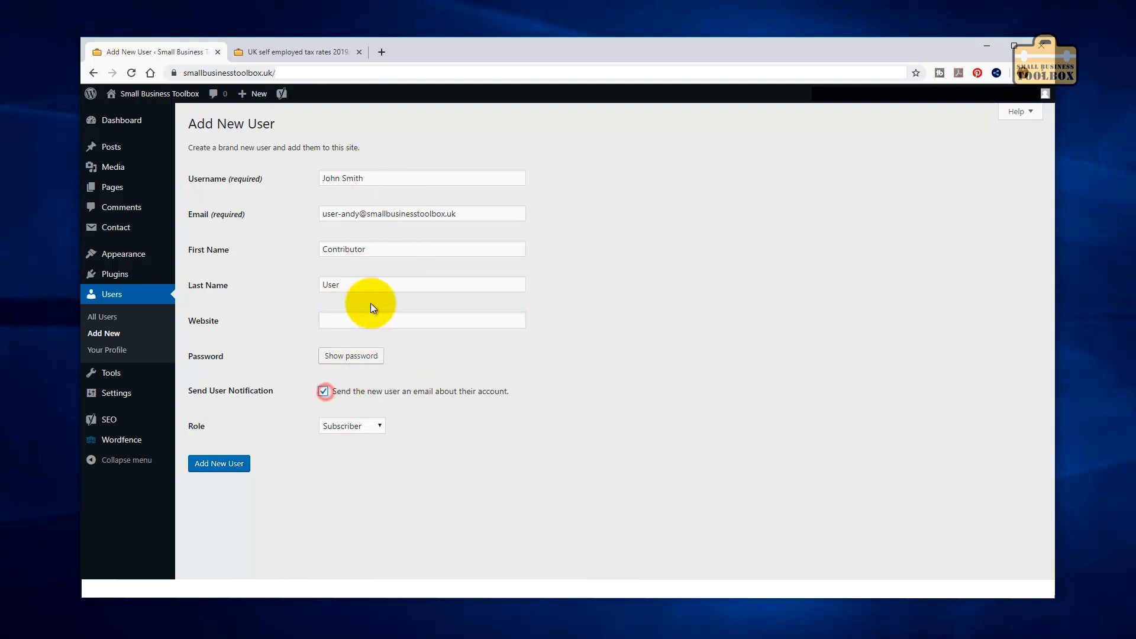
click(324, 392)
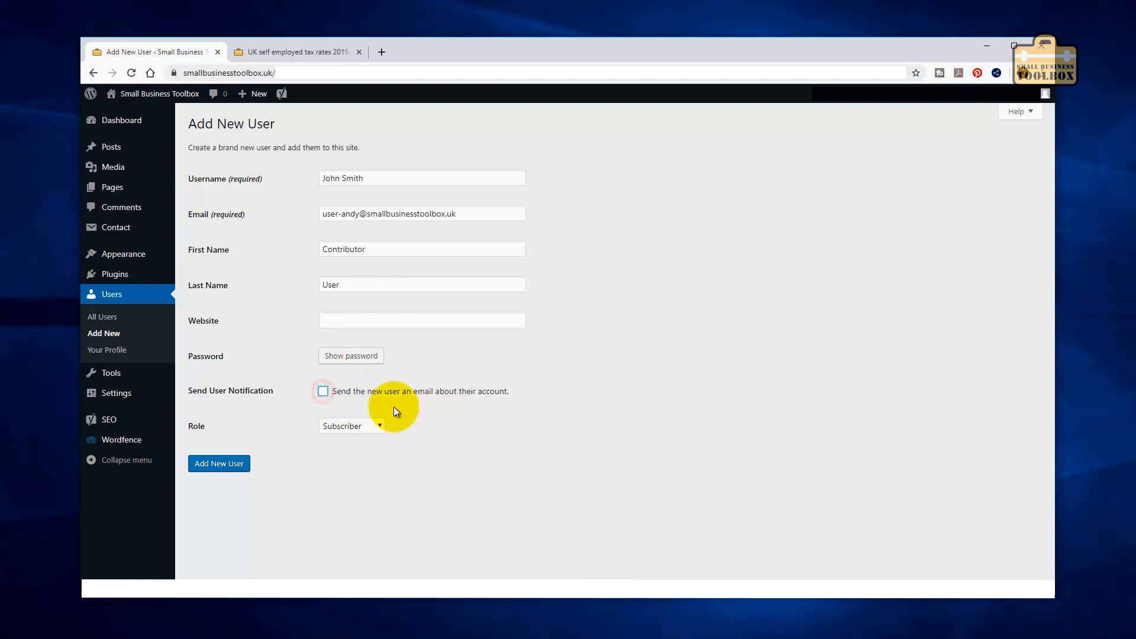
click(358, 427)
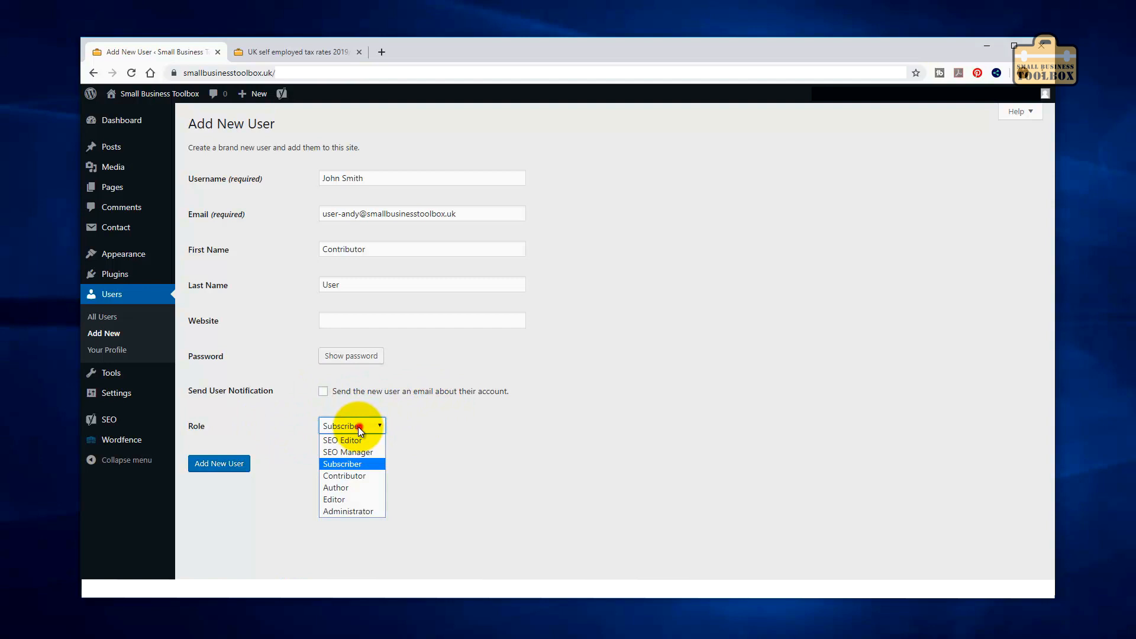
click(355, 475)
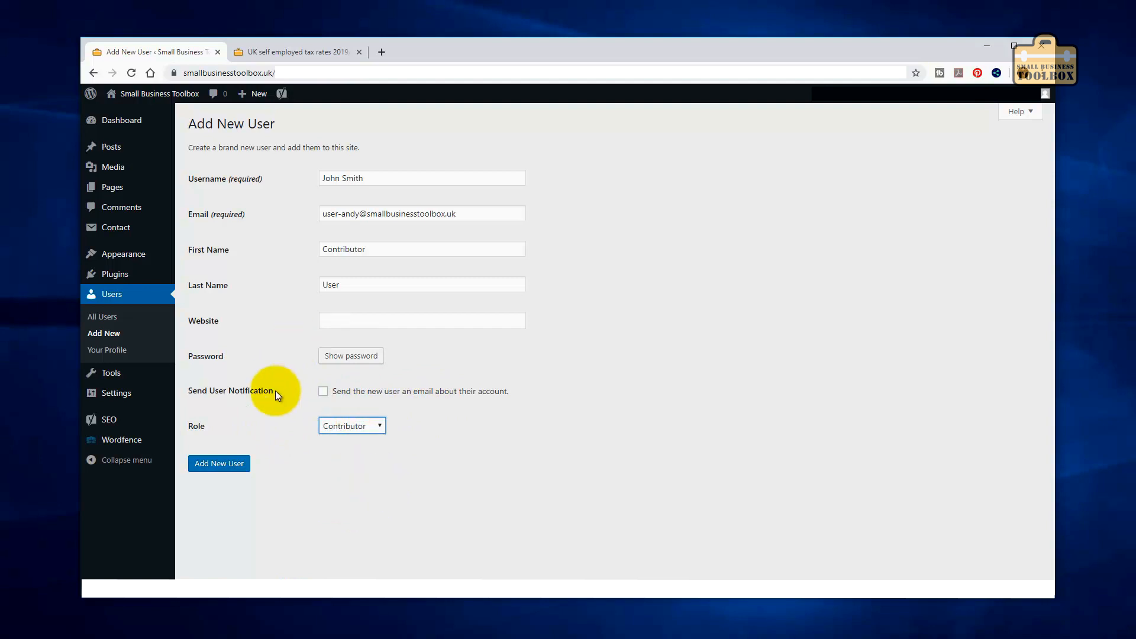
click(226, 467)
mouse_move(263, 221)
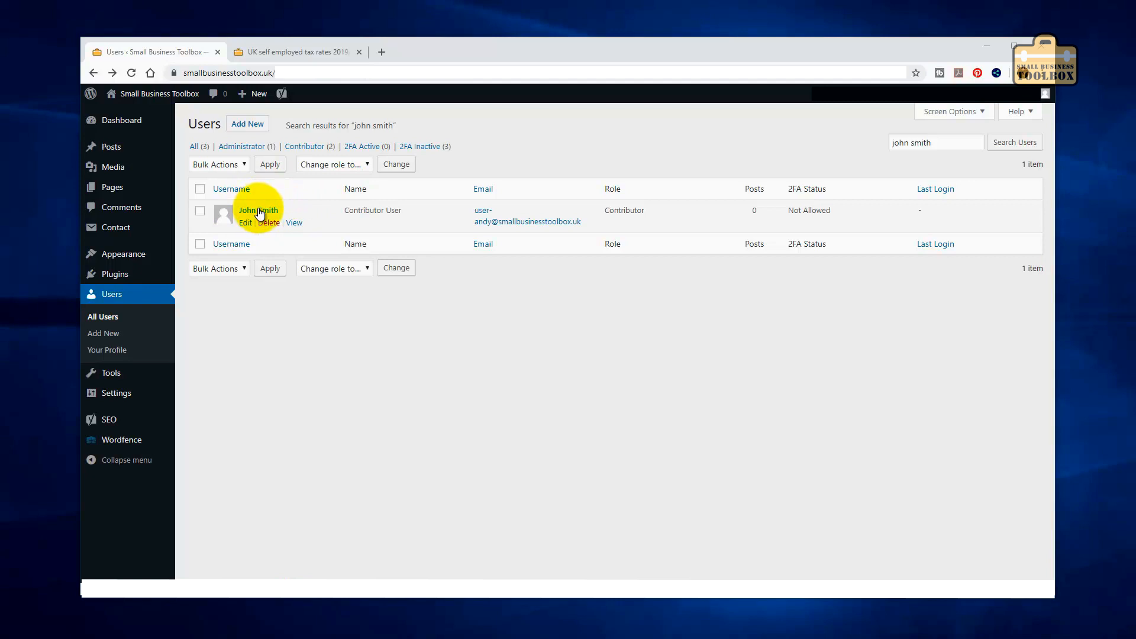
Step: Open the new contributor's user profile for editing and set the nickname to Small Business Toolbox
click(261, 212)
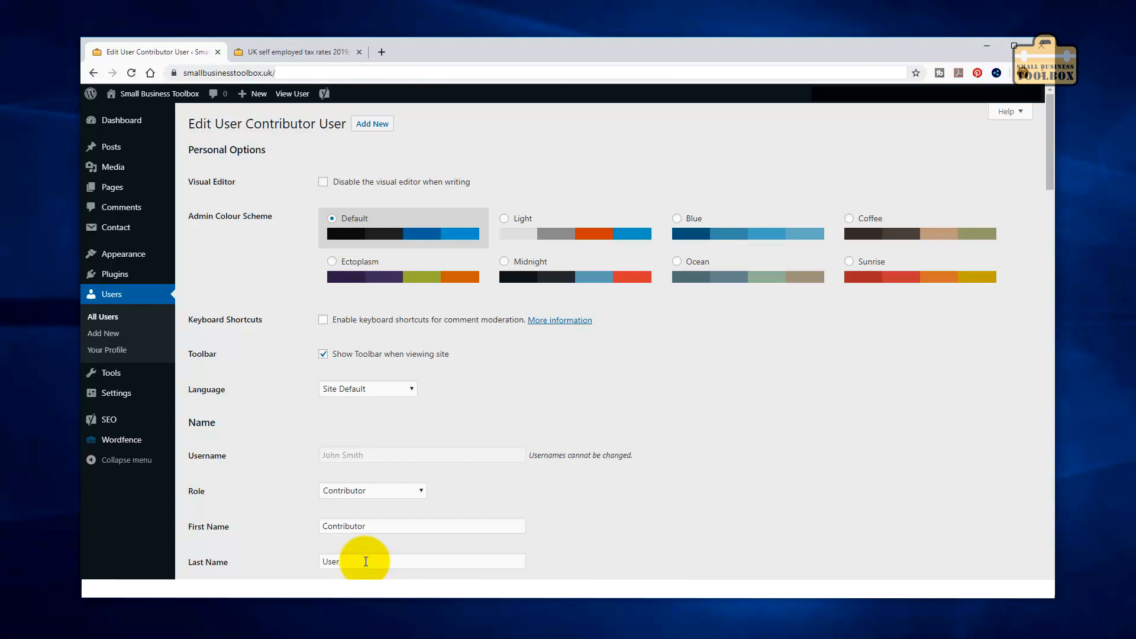
scroll(283, 420, down, 3)
click(282, 420)
drag(380, 418, 300, 421)
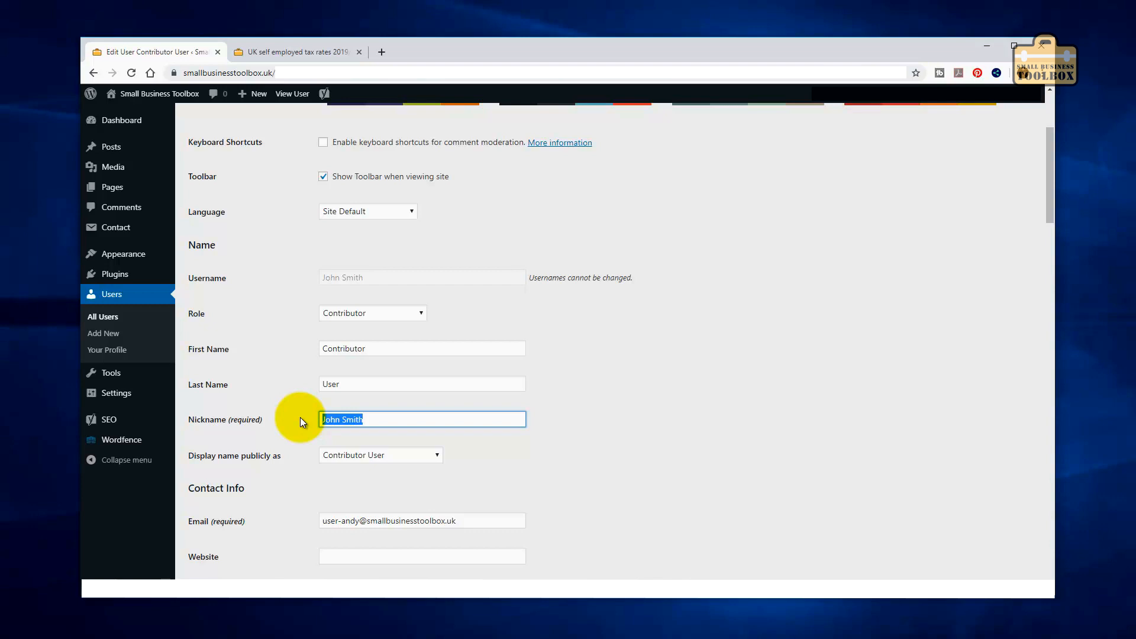
text(Small Business Toolbox)
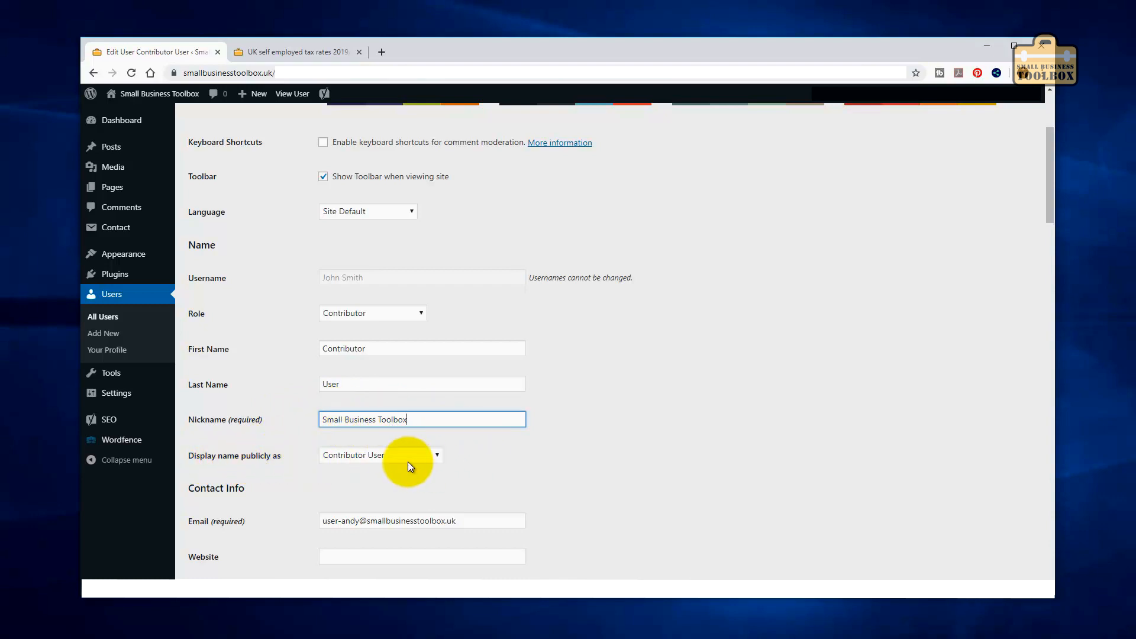
Step: Set the contributor's public display name to Small Business Toolbox, update the user and return to the users list
click(388, 455)
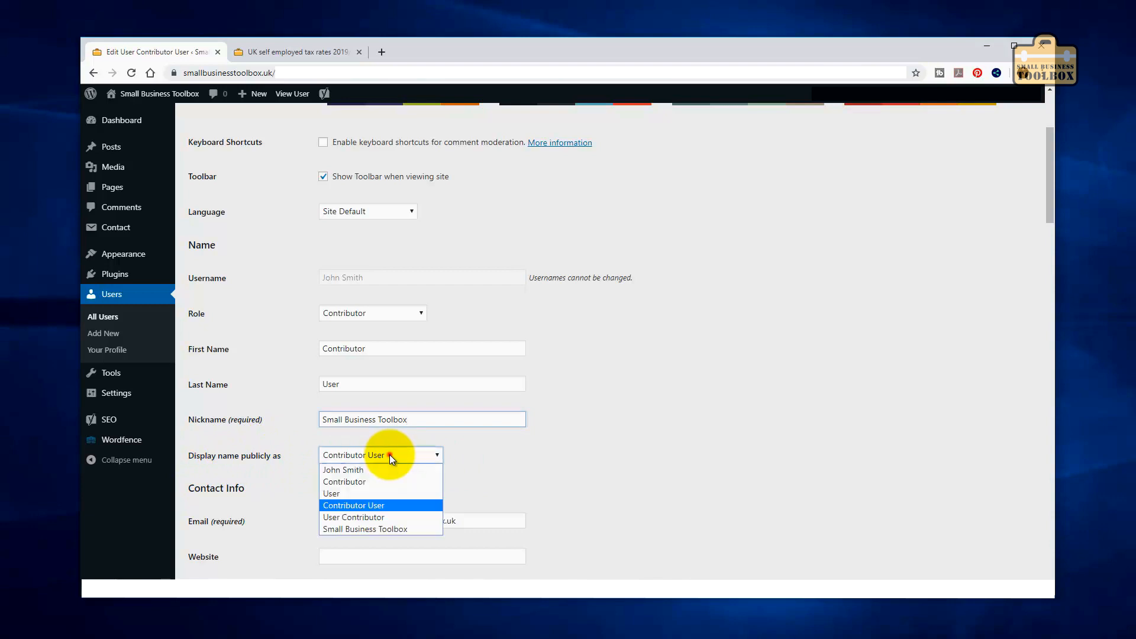
click(360, 529)
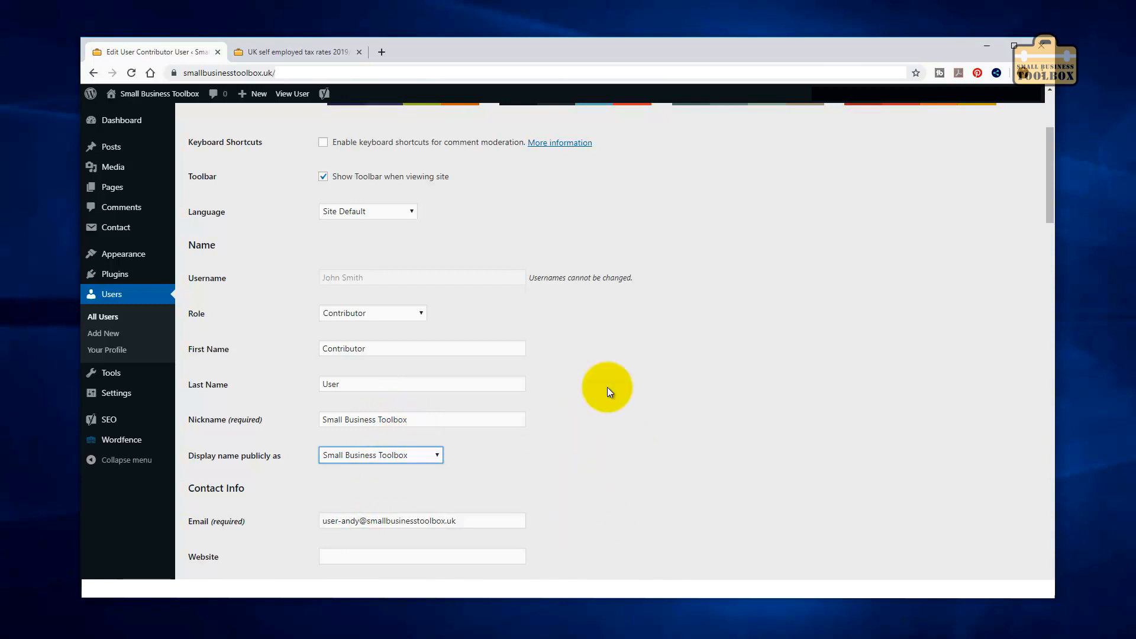
scroll(555, 512, down, 10)
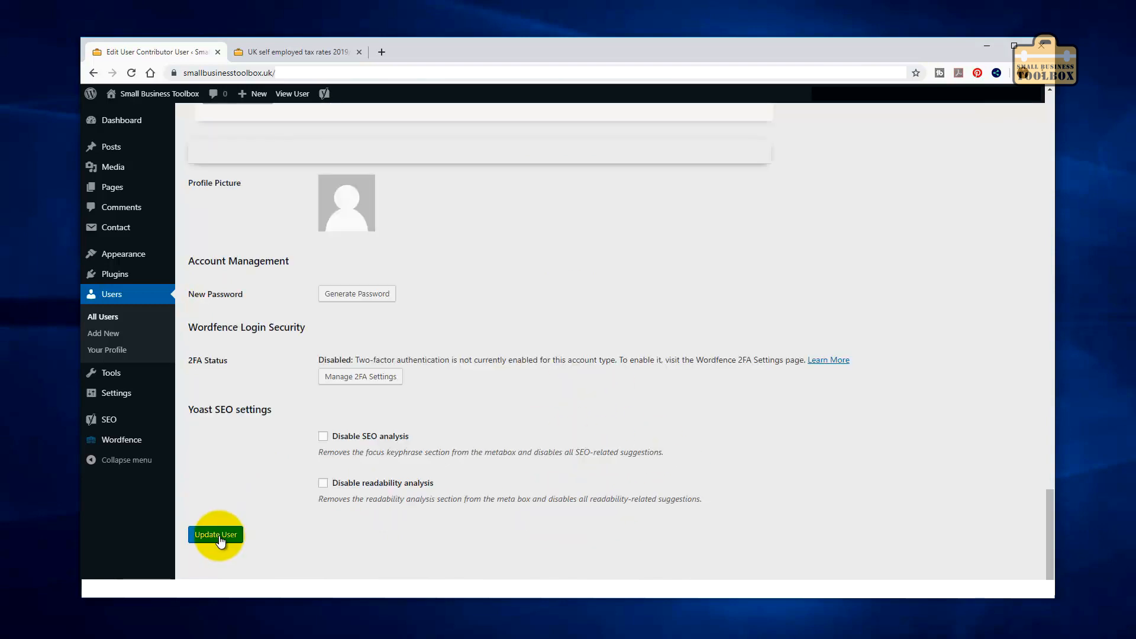
click(218, 536)
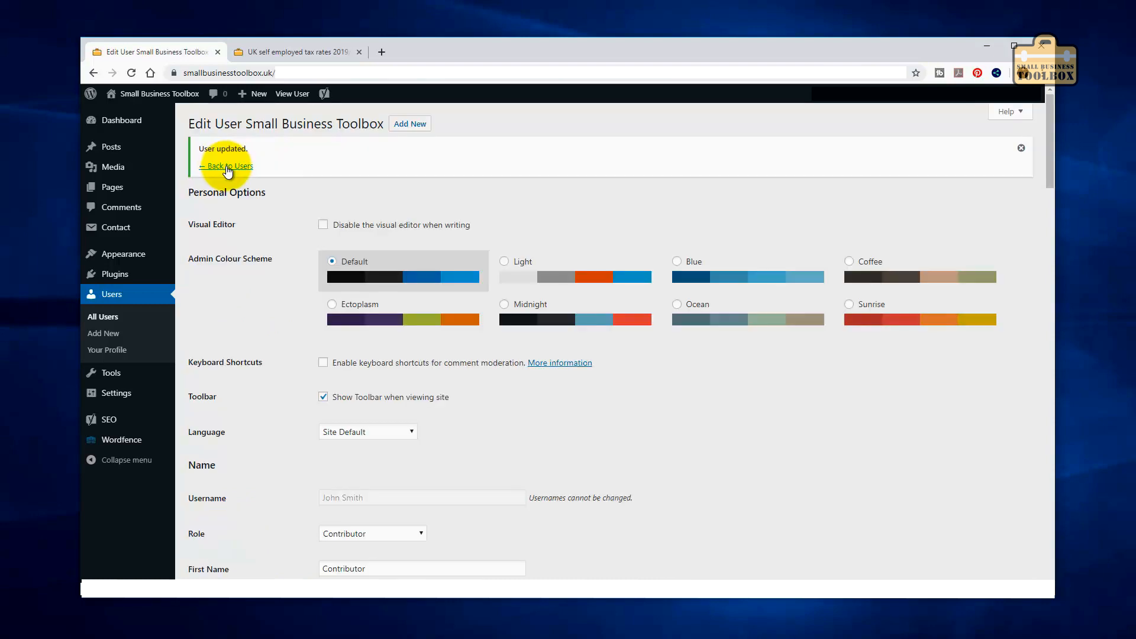
click(228, 168)
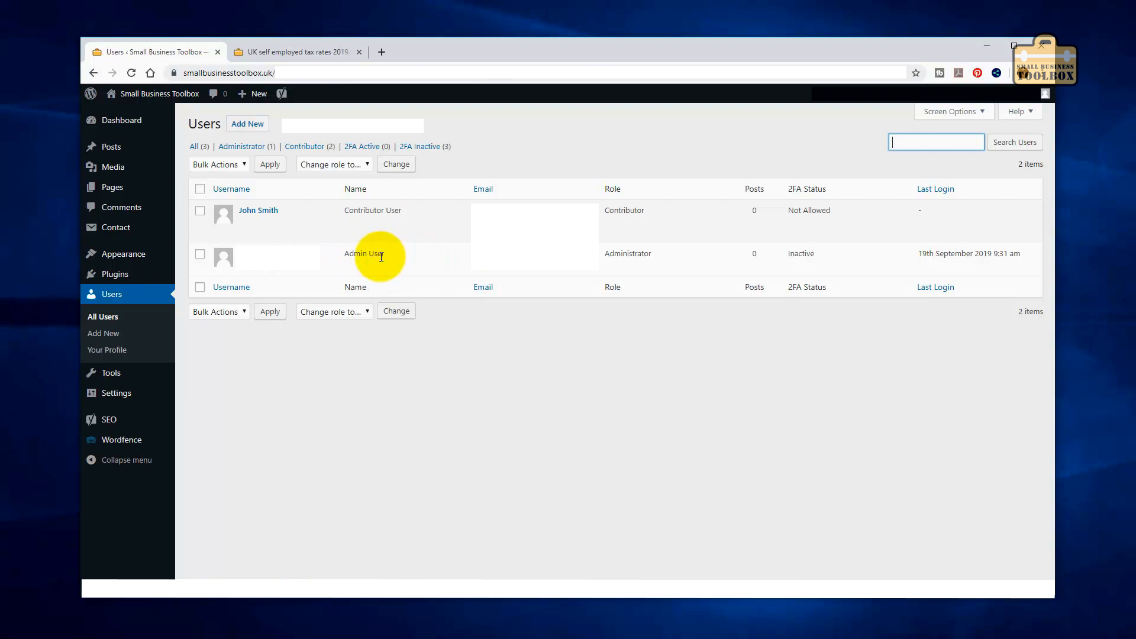
Step: Check the author byline on the published tax rates article, and return to the admin site's list of posts
mouse_move(403, 230)
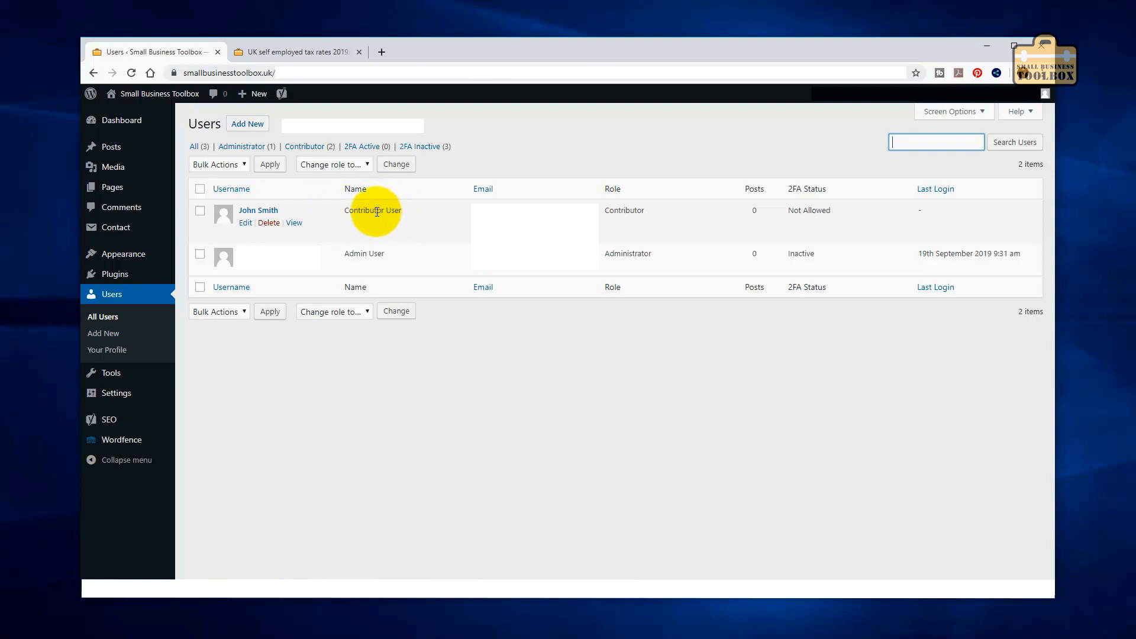
key(ctrl+Tab)
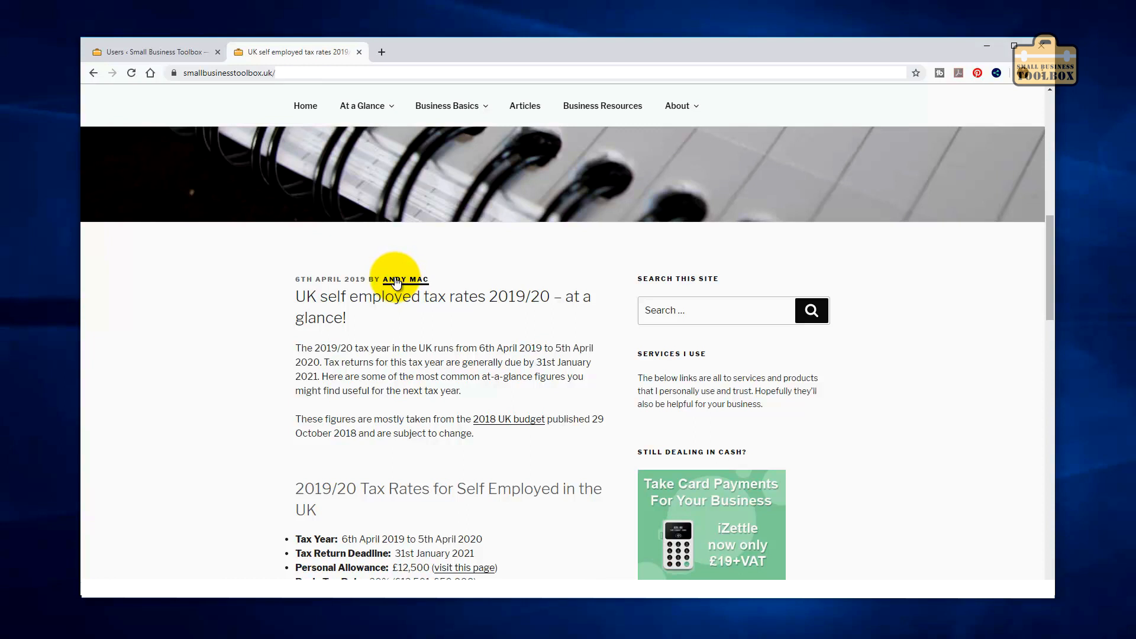
click(107, 52)
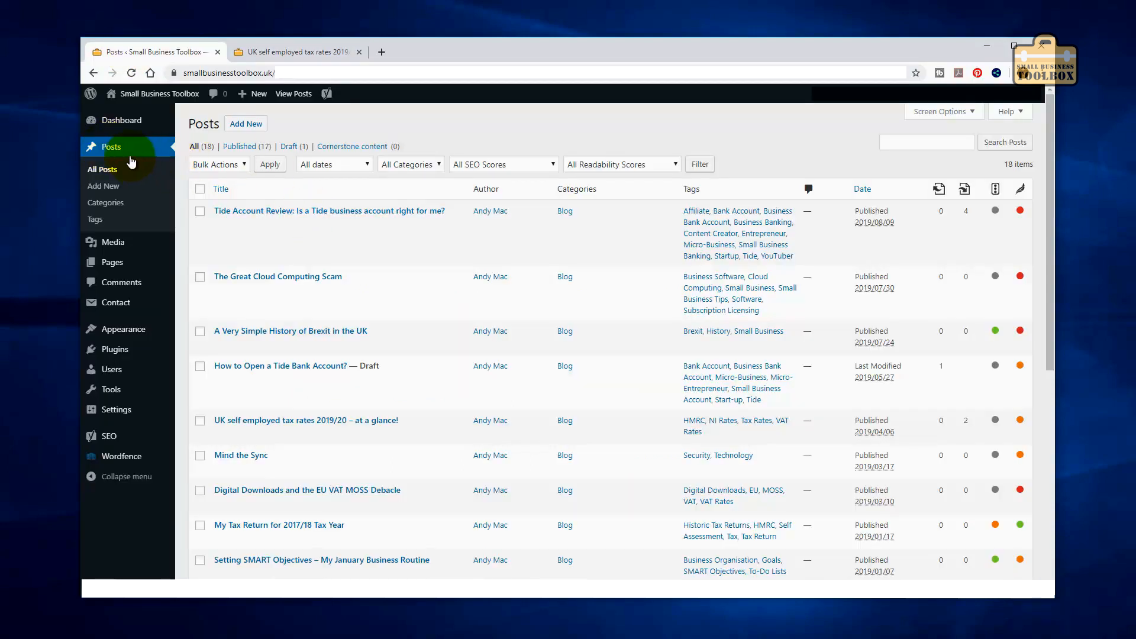
Step: Open the post "UK self employed tax rates 2019/20 – at a glance!" for editing and locate its author setting and screen options
click(333, 421)
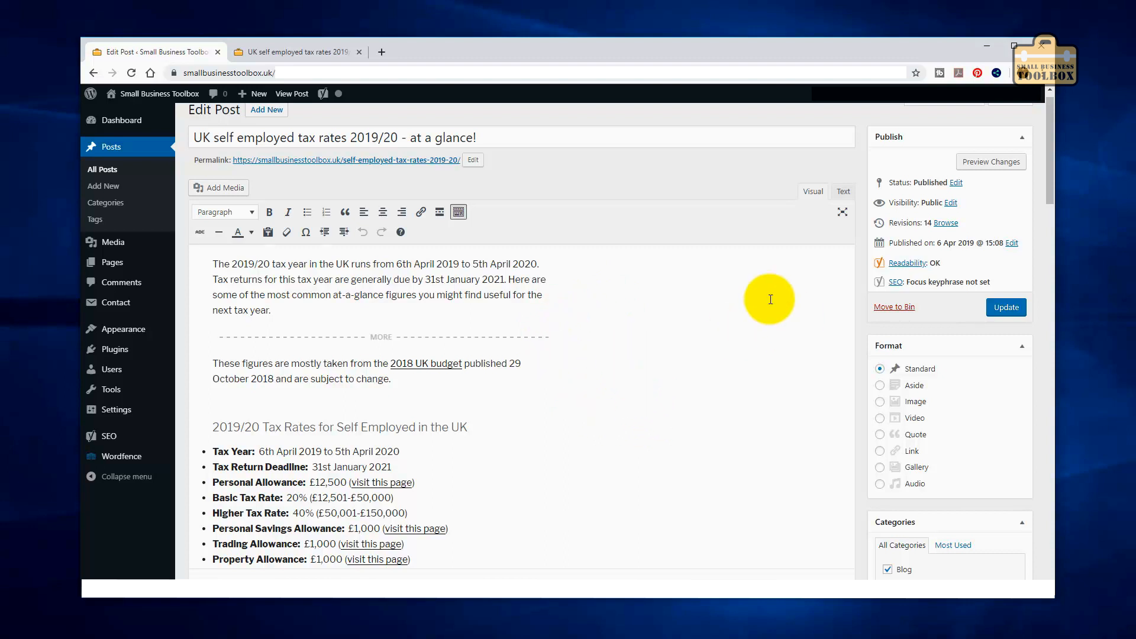
scroll(698, 278, down, 20)
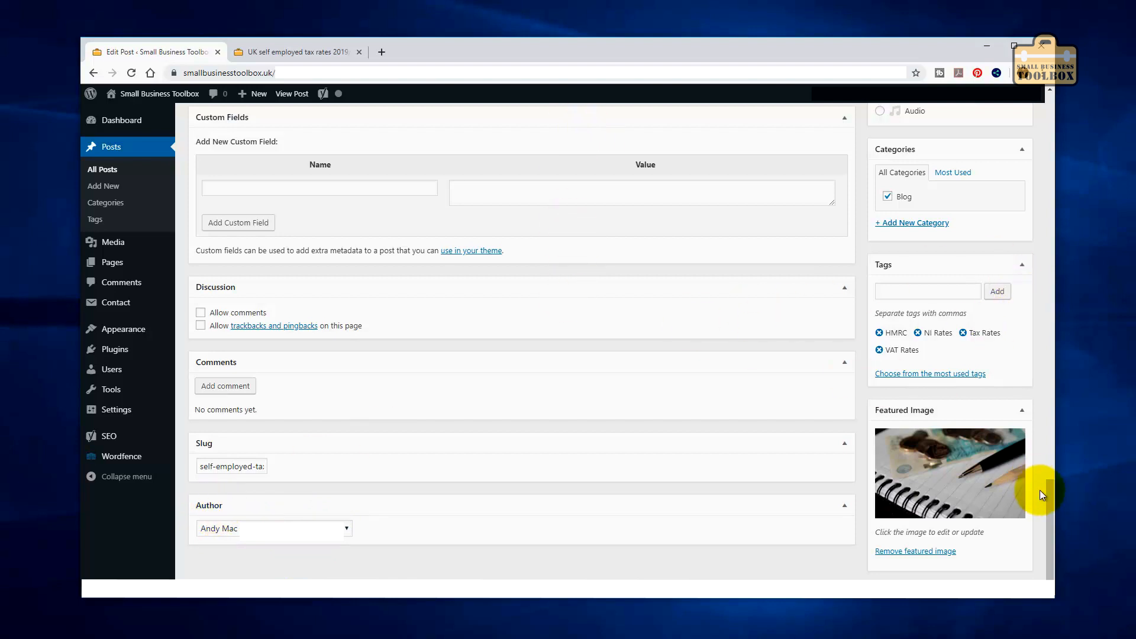
drag(1051, 491, 941, 104)
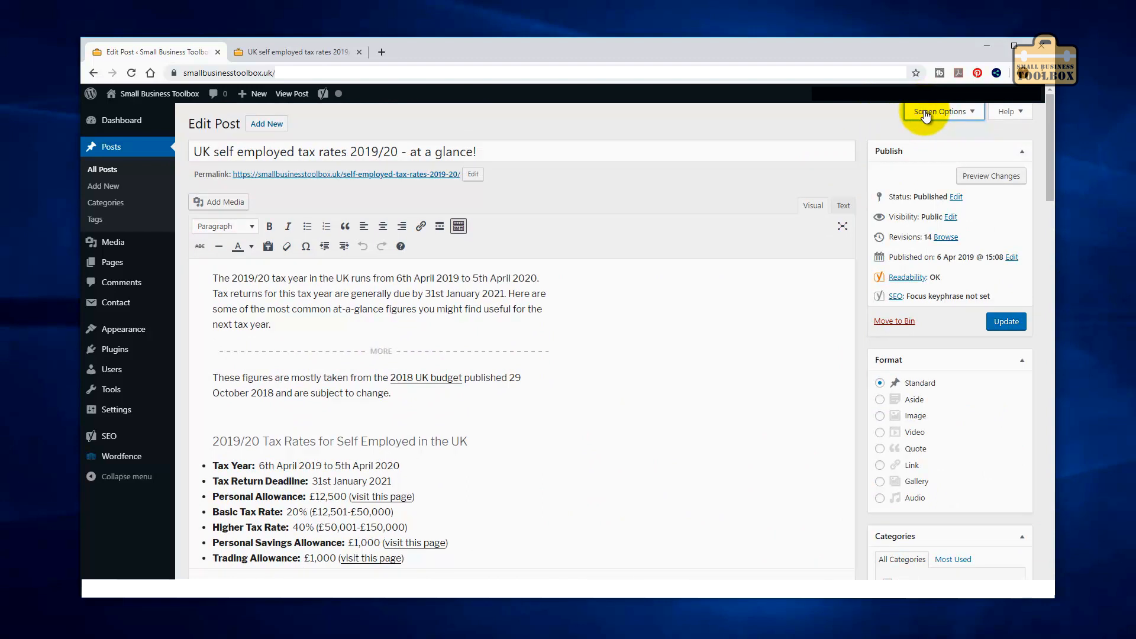
click(928, 112)
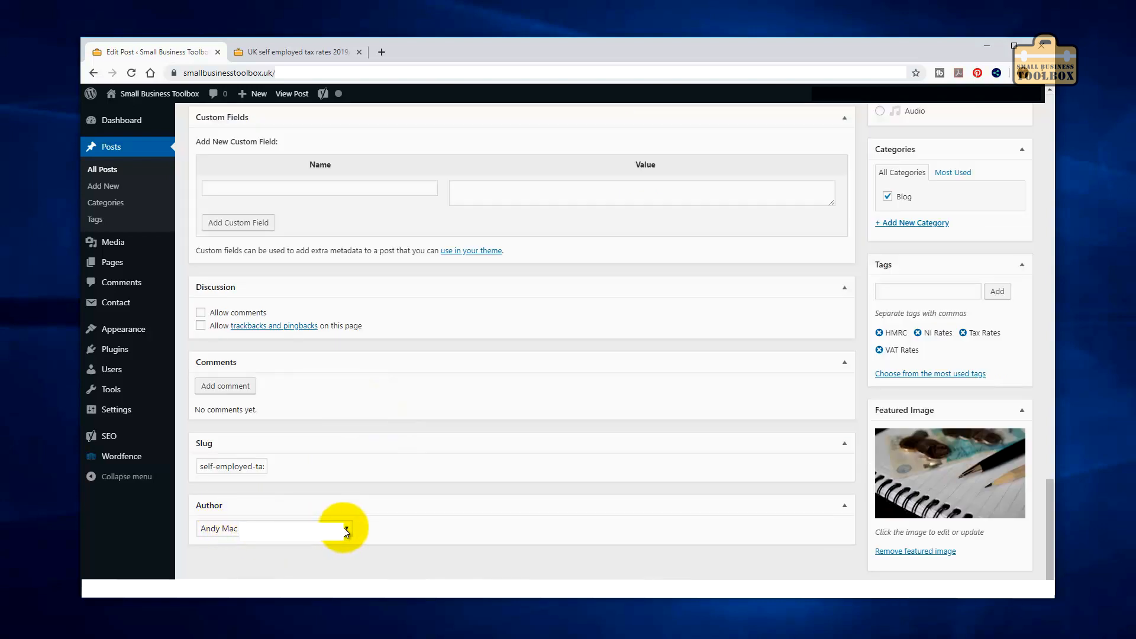
Step: Change the tax rates post's author to Small Business Toolbox, update the post and reload the published article
click(346, 530)
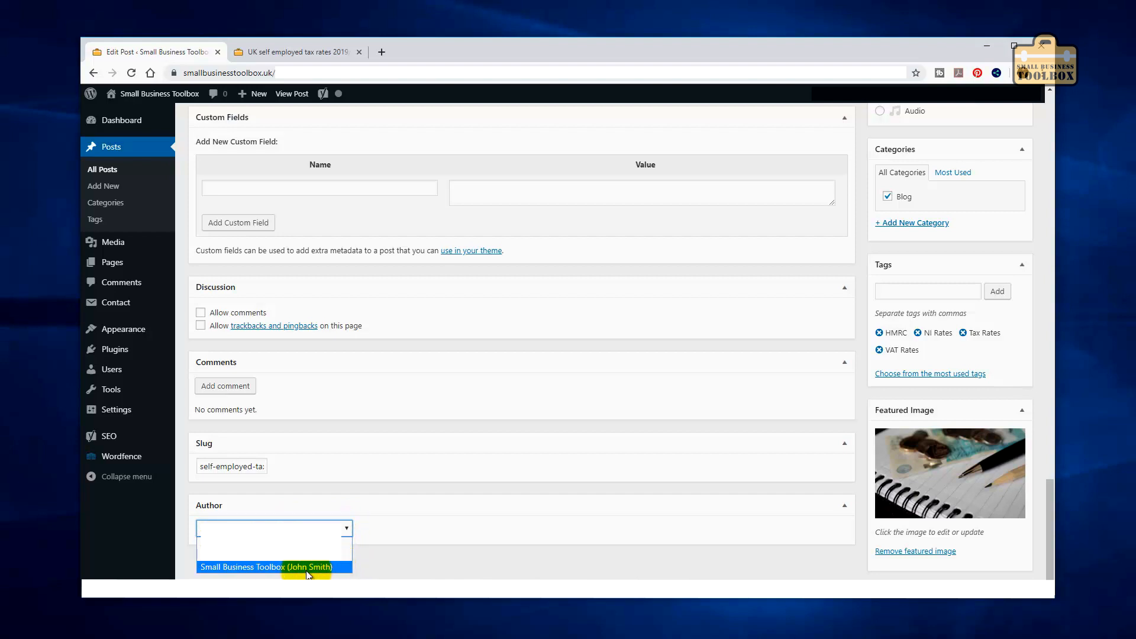
click(340, 567)
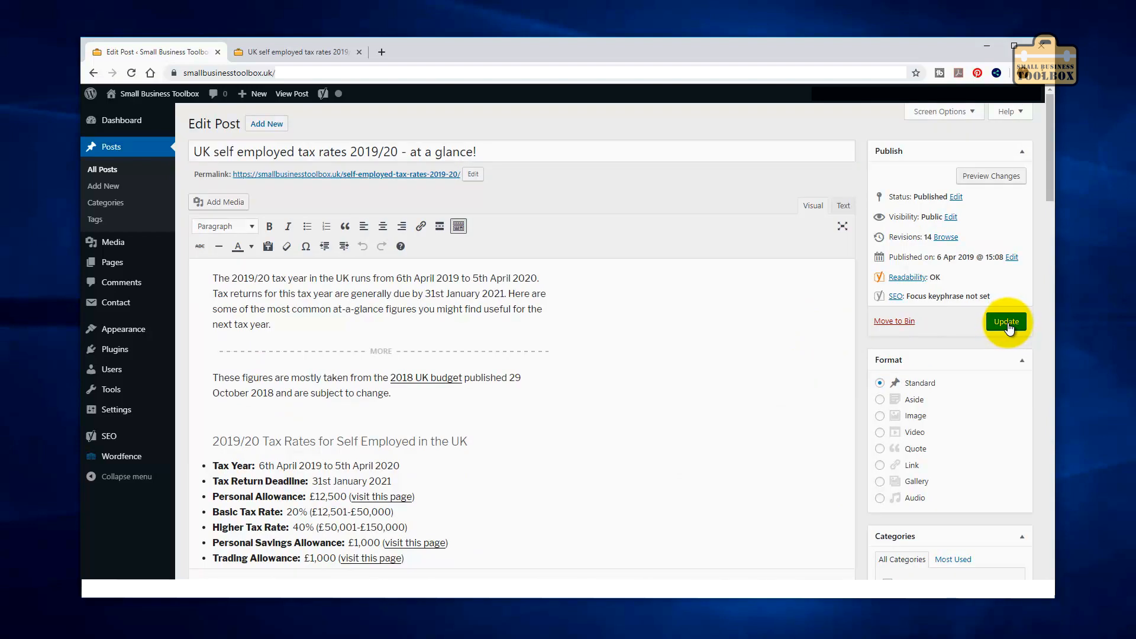
click(278, 52)
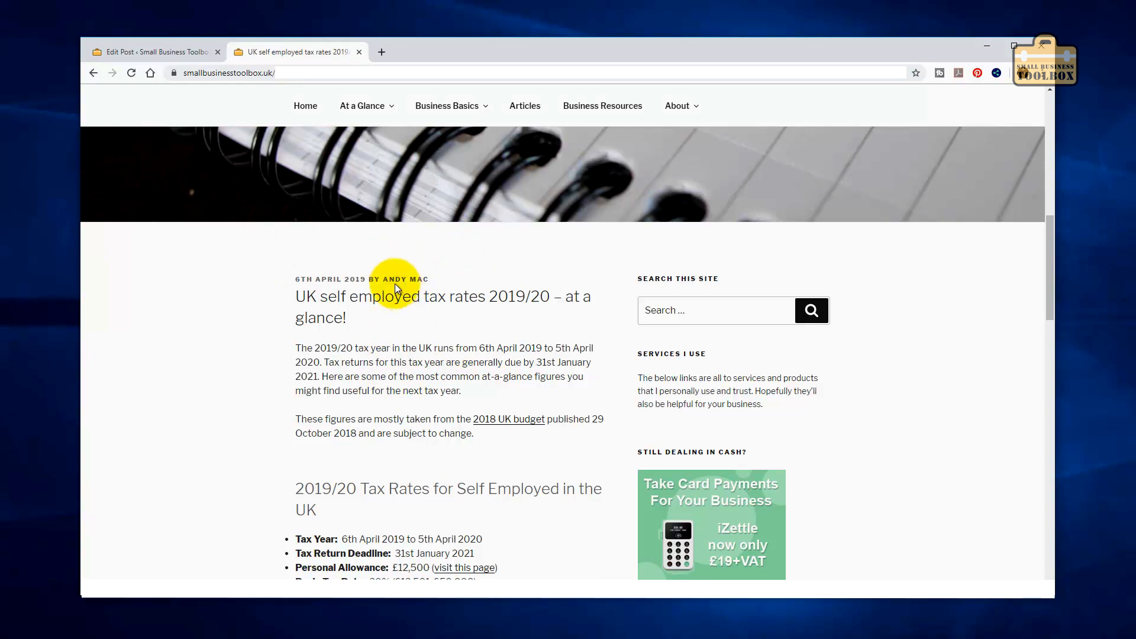
key(F5)
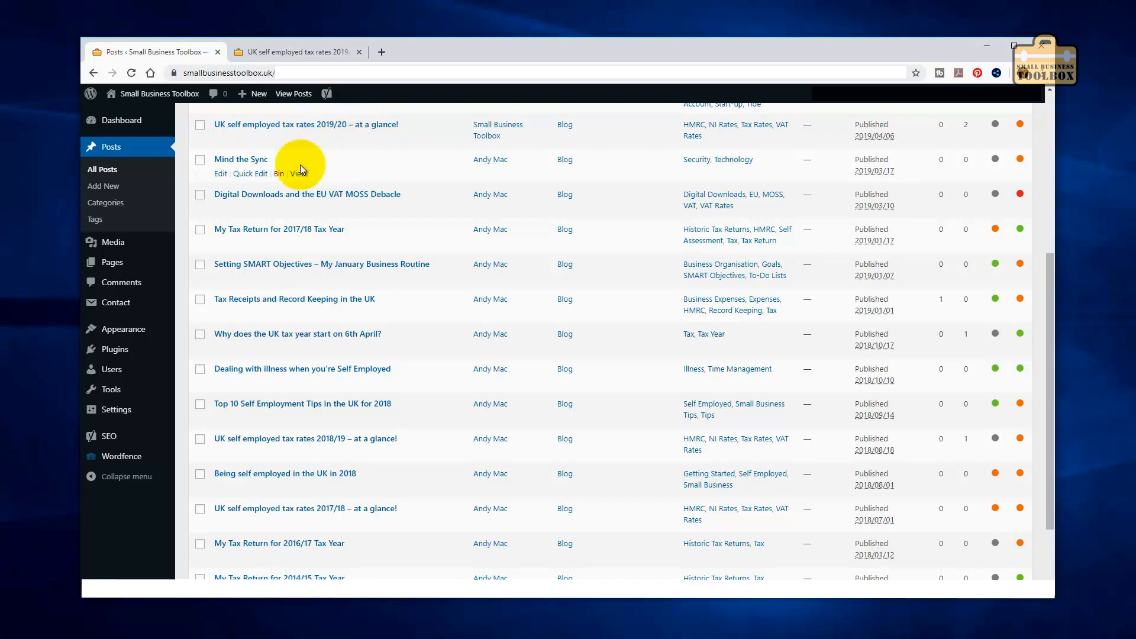
Step: Quick-edit the "Mind the Sync" post to make Small Business Toolbox its author, and update it
click(244, 178)
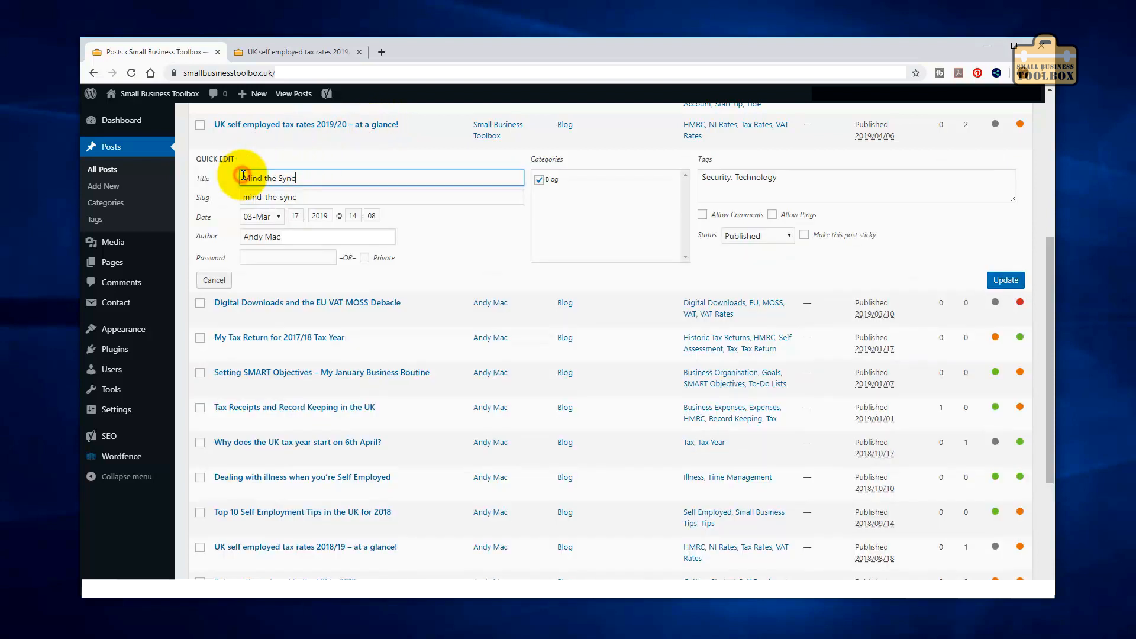
click(287, 245)
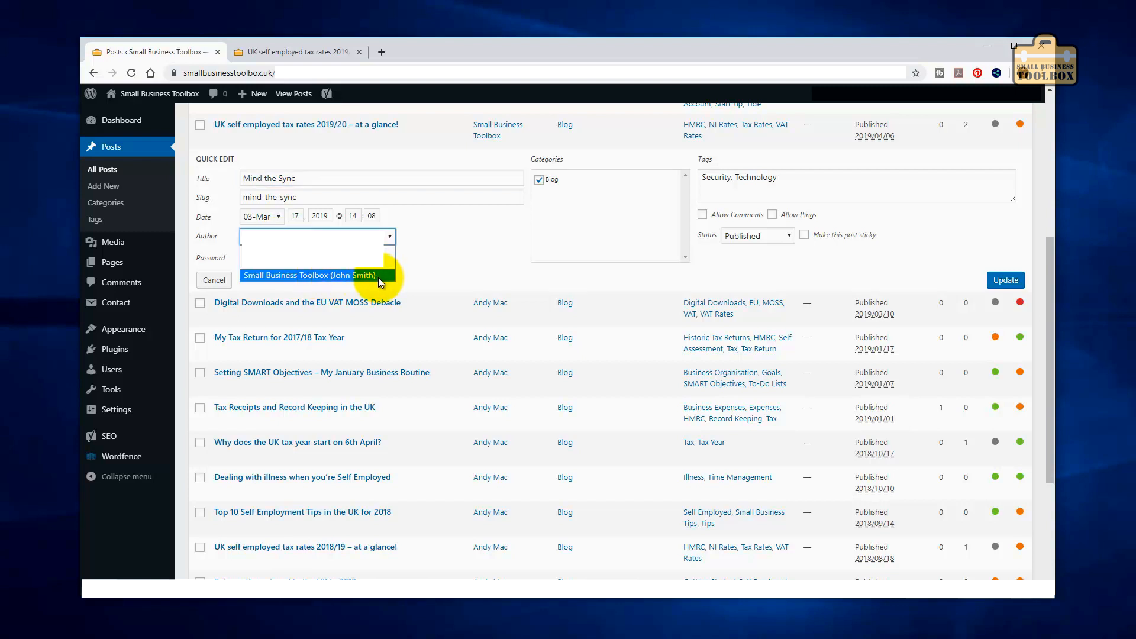
click(379, 275)
click(1004, 280)
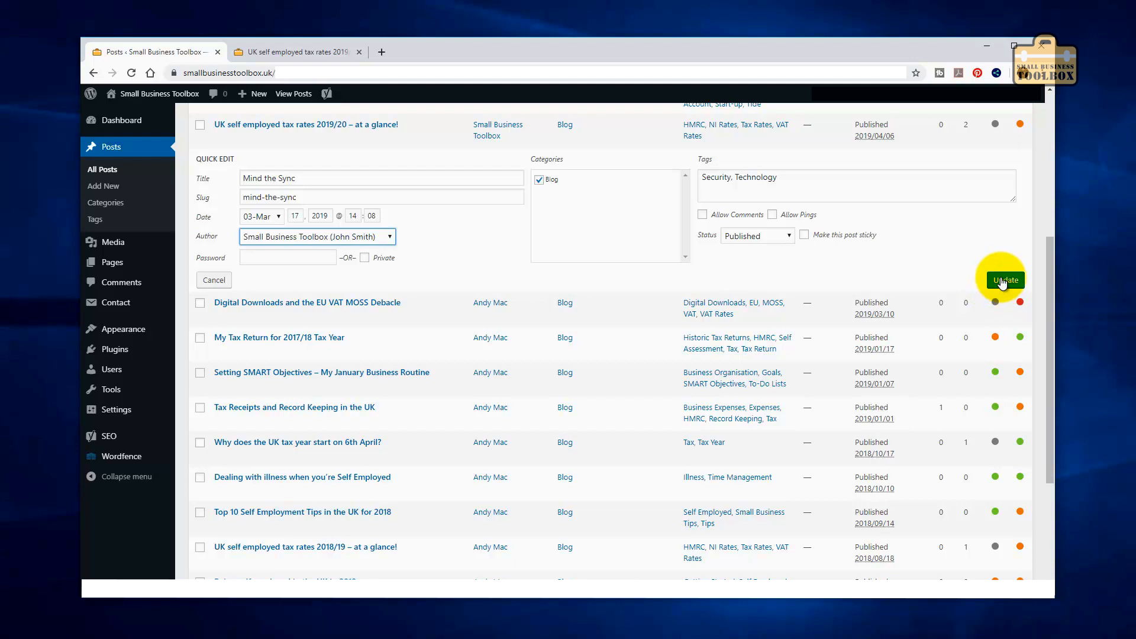
Step: Open the list of pages and quick-edit the Contact page to make Small Business Toolbox its author
click(111, 266)
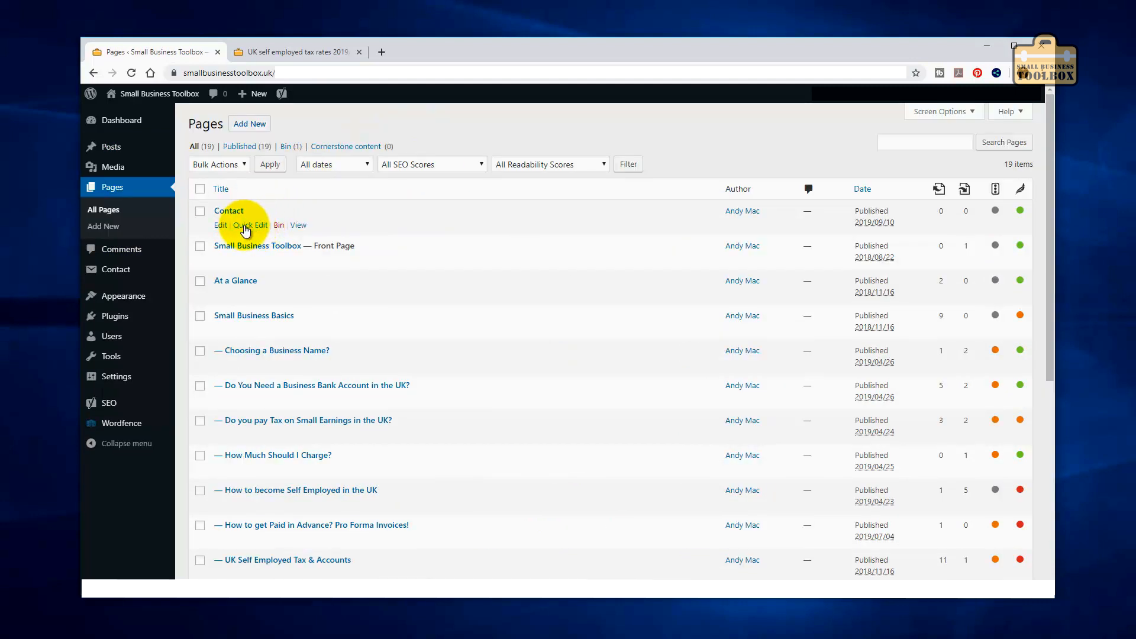
click(245, 229)
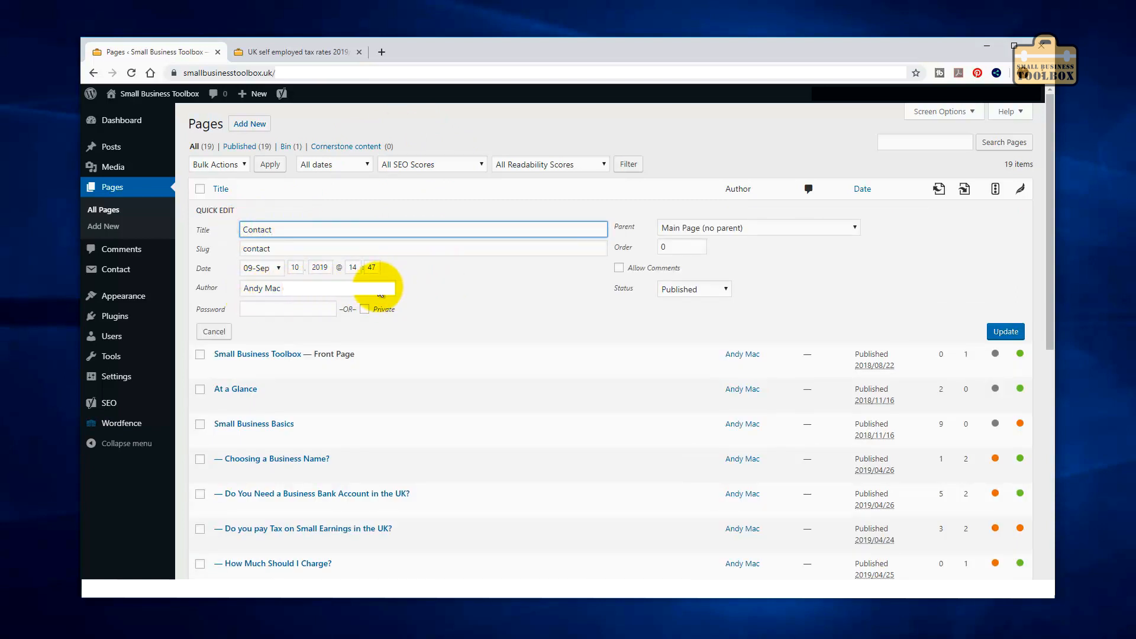
click(386, 288)
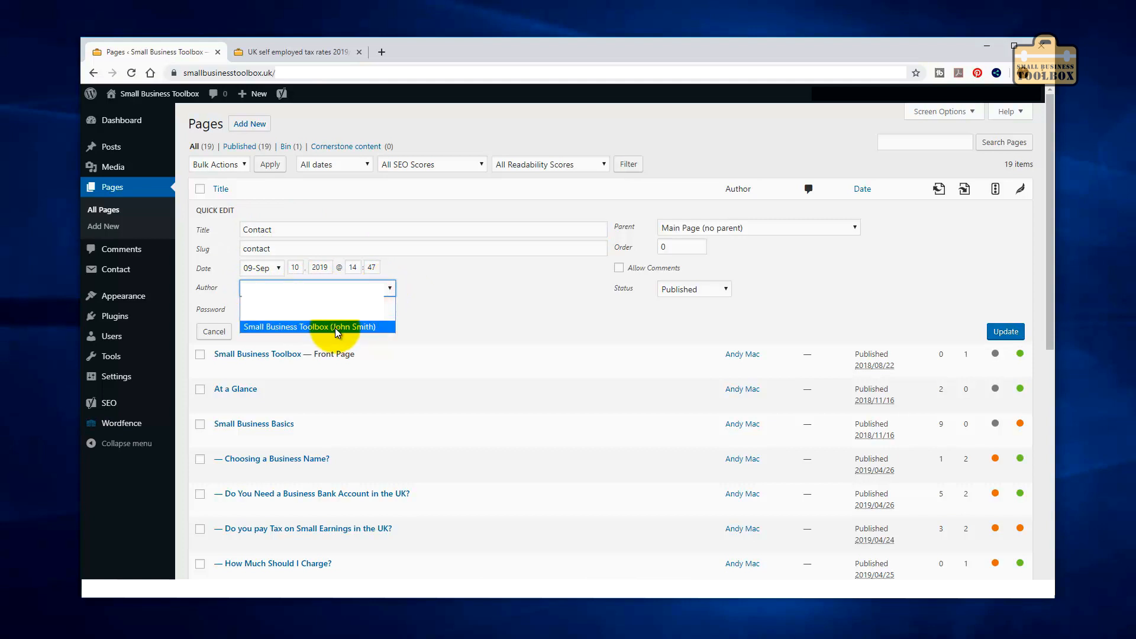
click(378, 327)
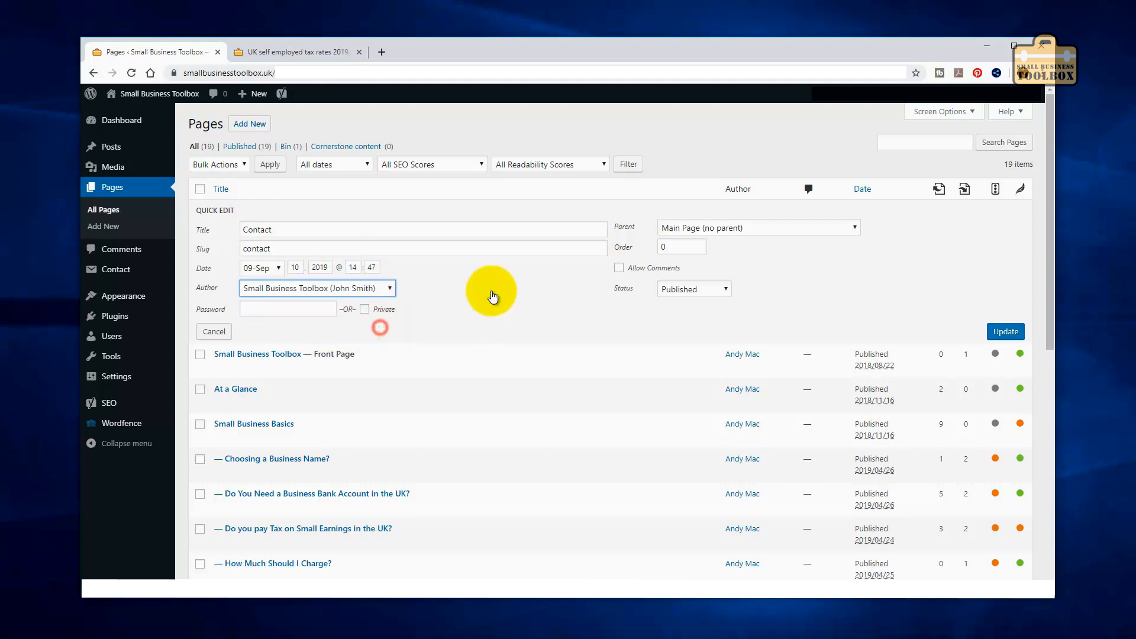
click(1006, 332)
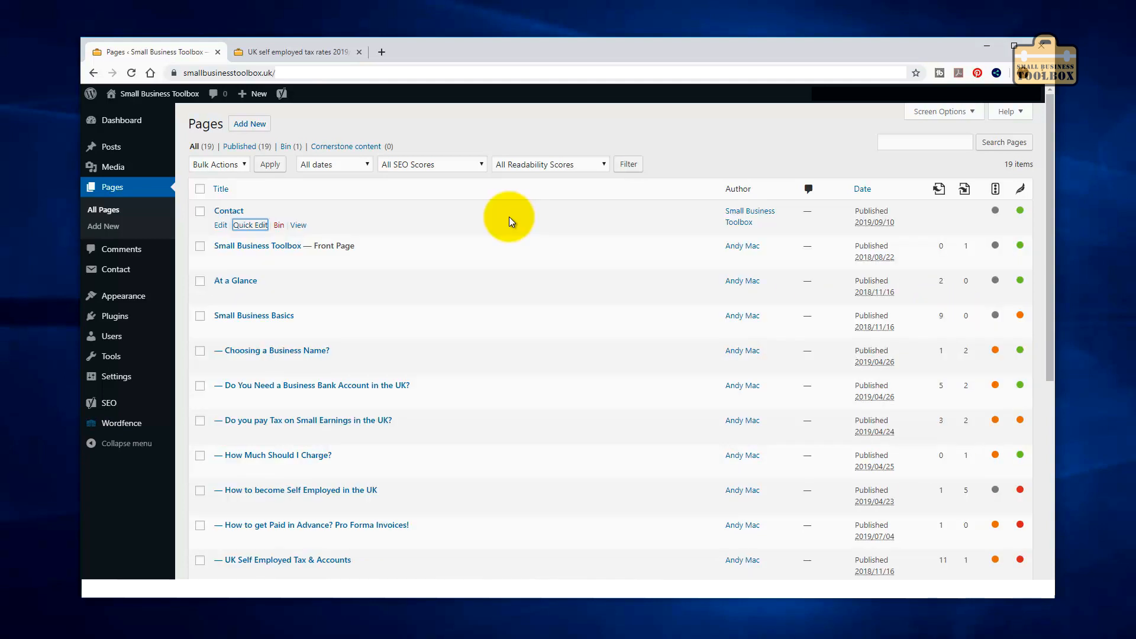
Step: Open the administrator's profile from the users list and go to its name settings
mouse_move(112, 345)
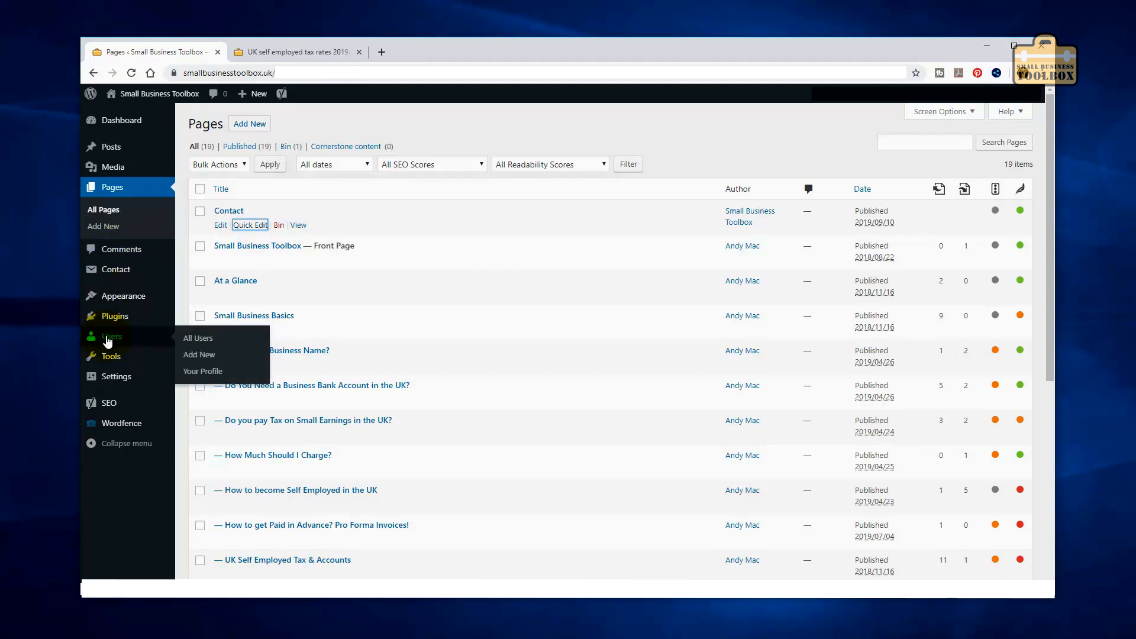
click(110, 338)
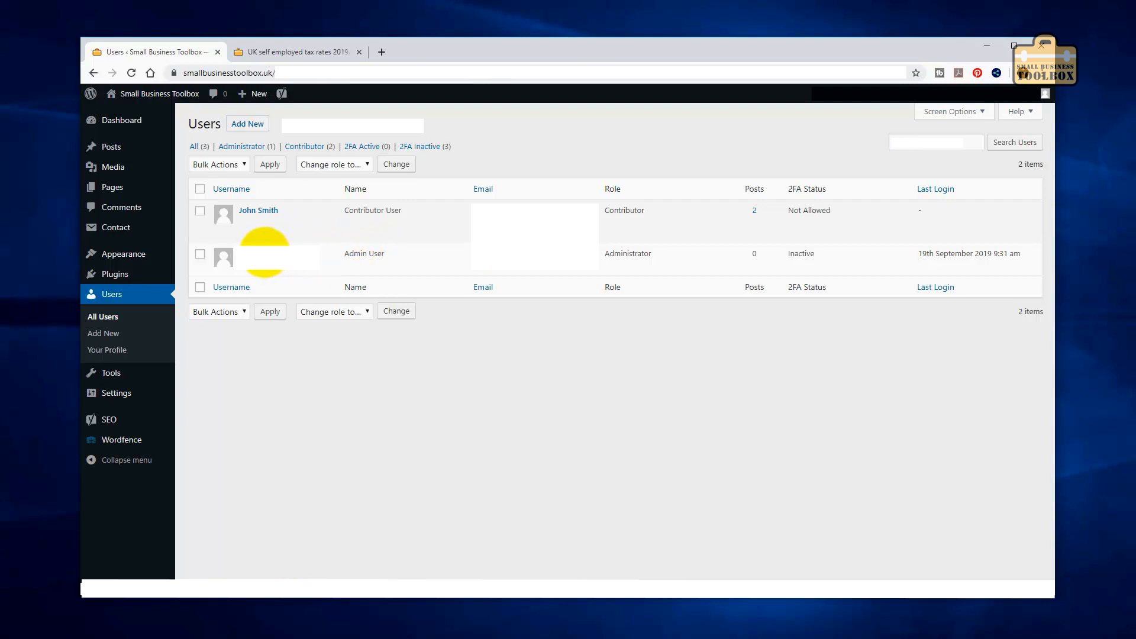
click(265, 254)
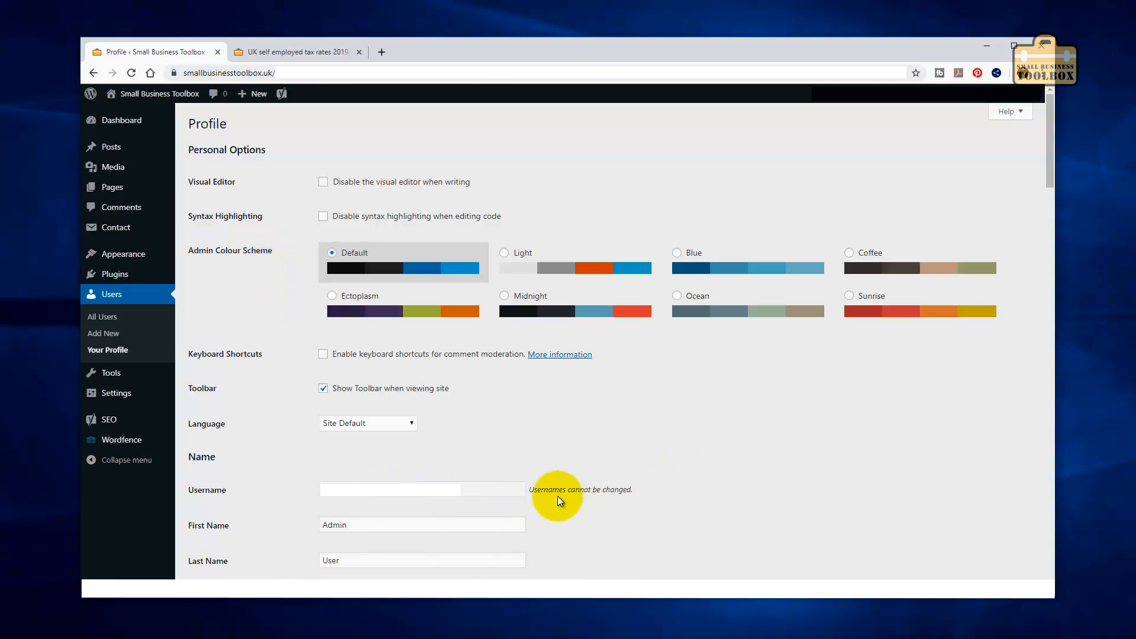
scroll(547, 502, down, 5)
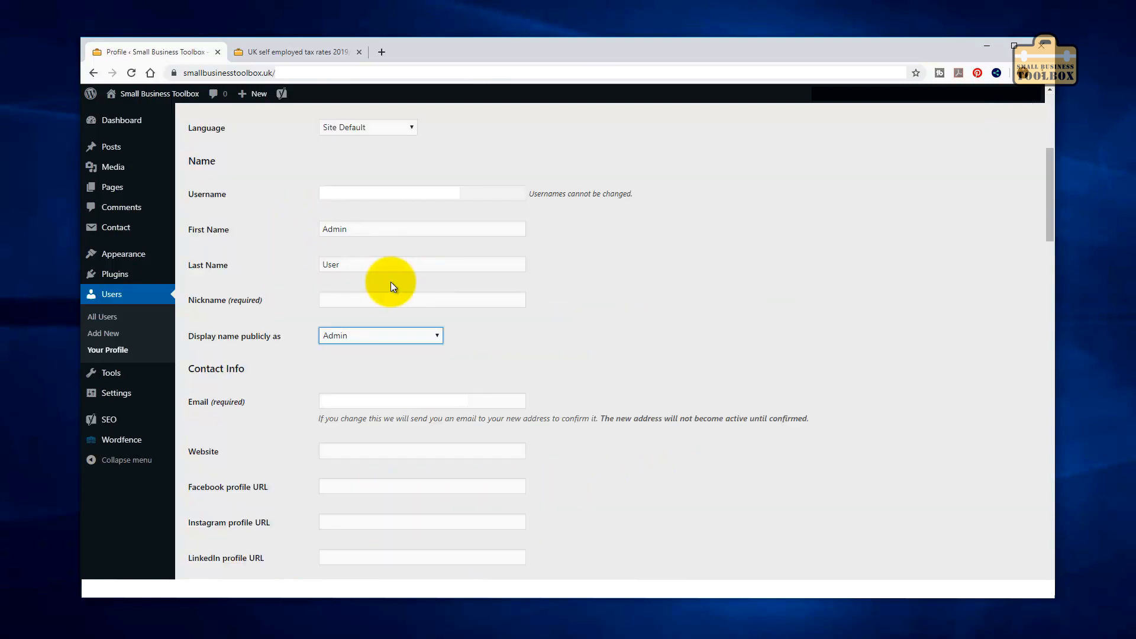
Step: Replace the administrator profile's first name and last name with made-up ones
click(356, 228)
click(338, 264)
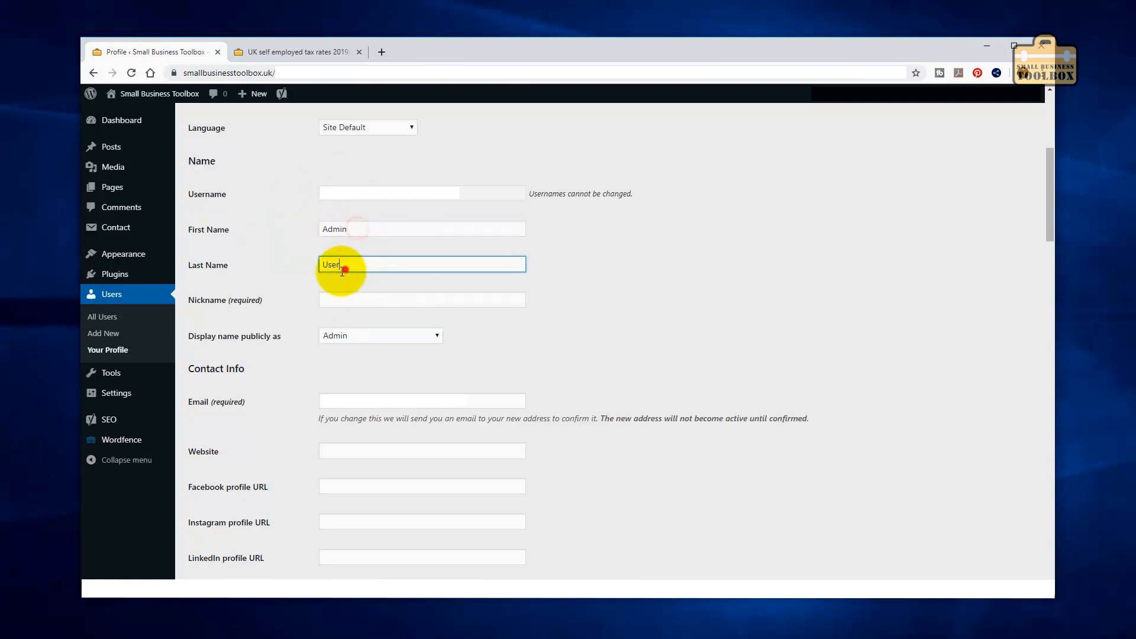
click(357, 229)
click(344, 264)
key(shift+Tab)
text(J)
key(Tab)
text(B)
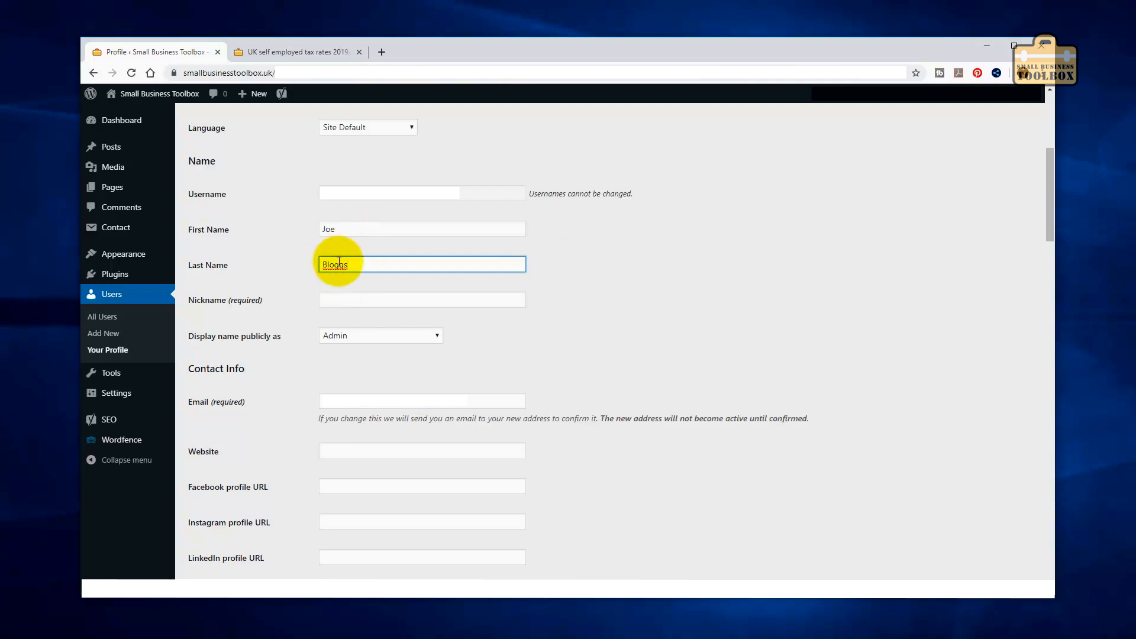
Step: Enter a made-up full name as the administrator's nickname and choose it as the public display name
click(360, 303)
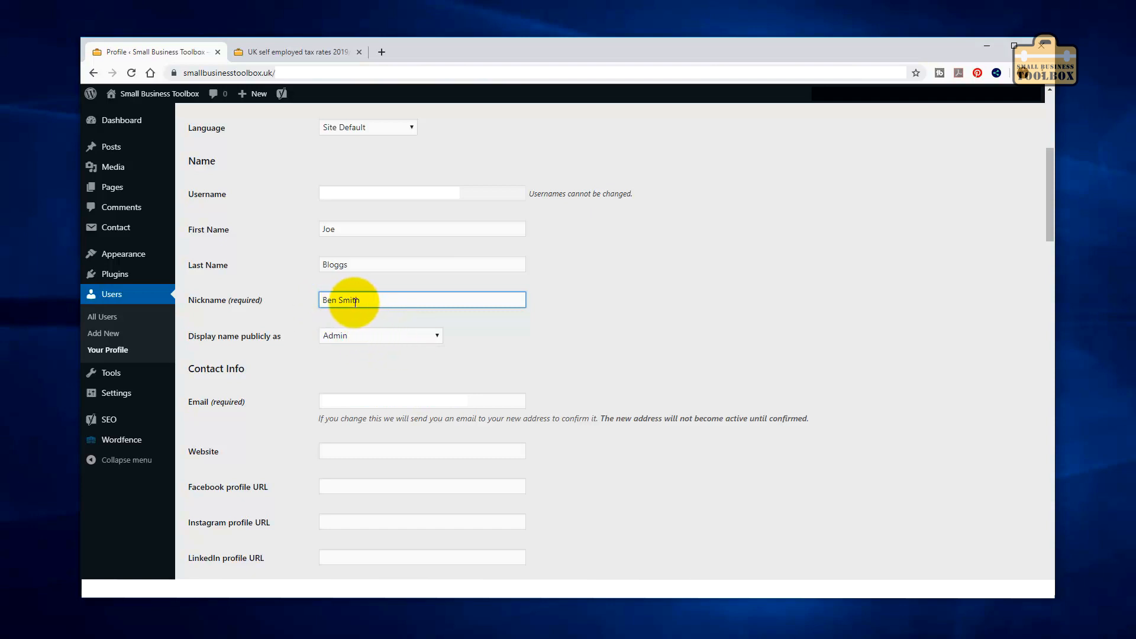
click(379, 337)
click(359, 502)
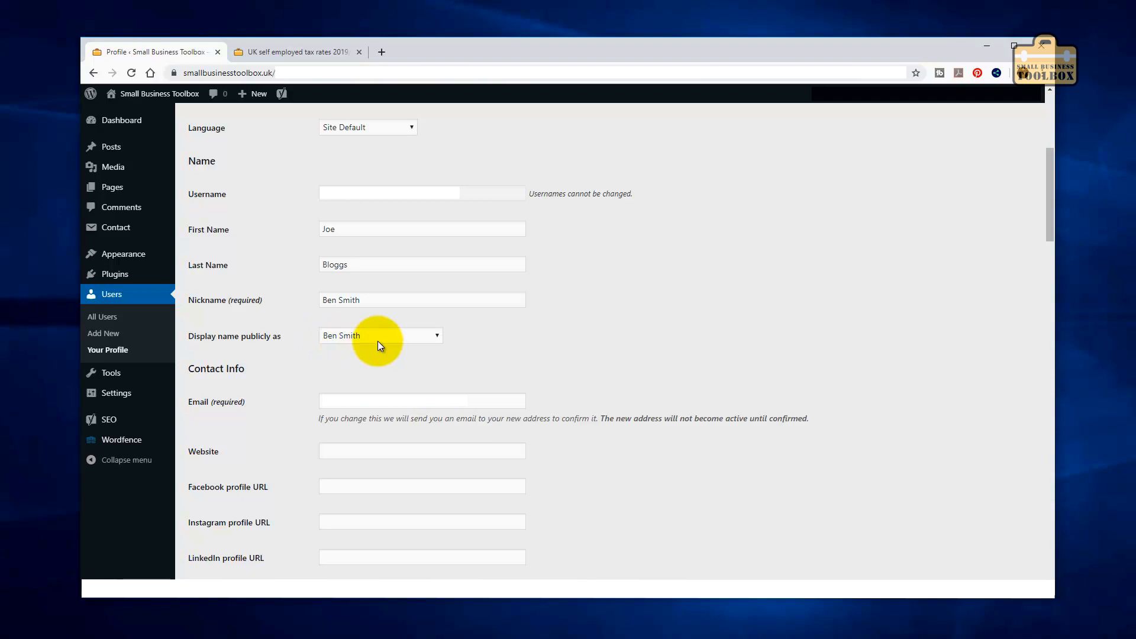
Step: Review the made-up first name, last name and nickname fields, and save the administrator's updated profile
click(369, 300)
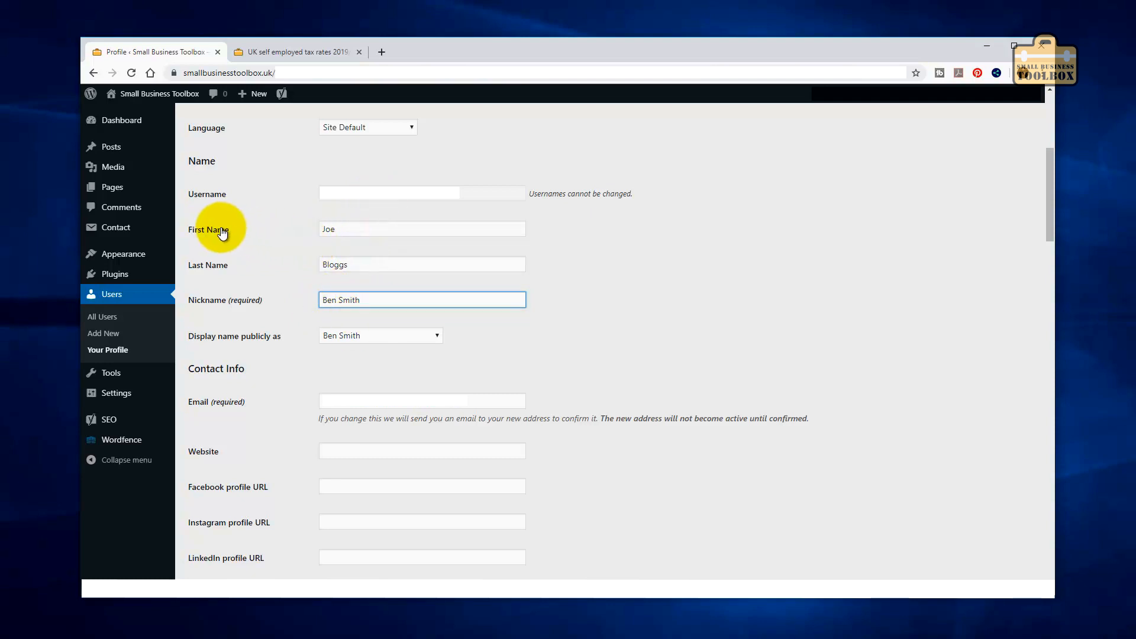
click(340, 231)
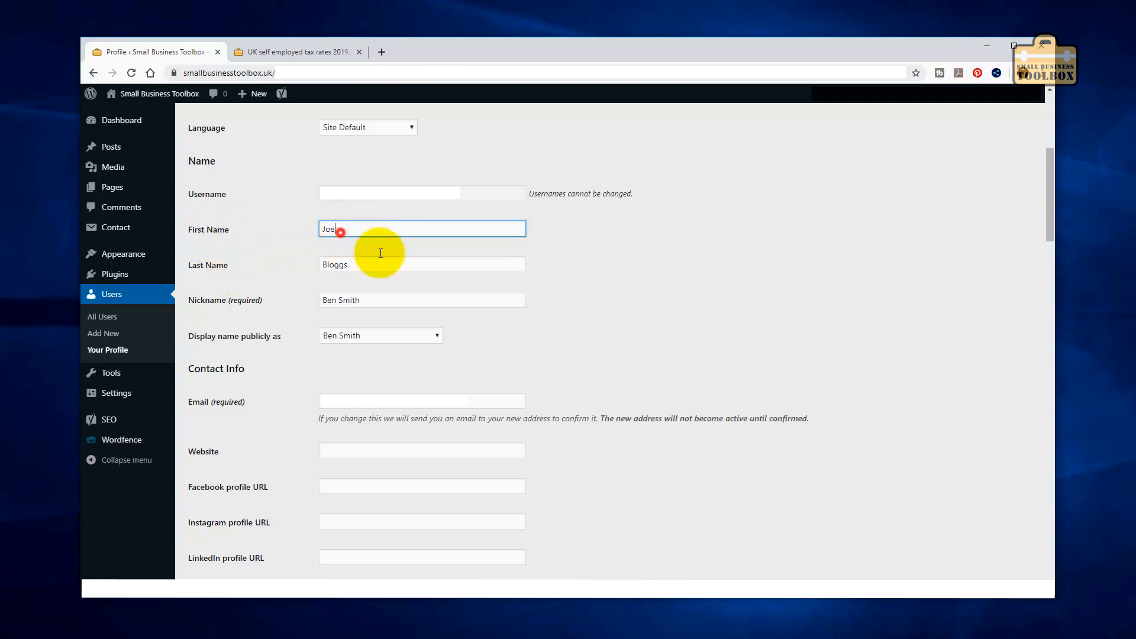
click(358, 264)
click(355, 230)
click(353, 268)
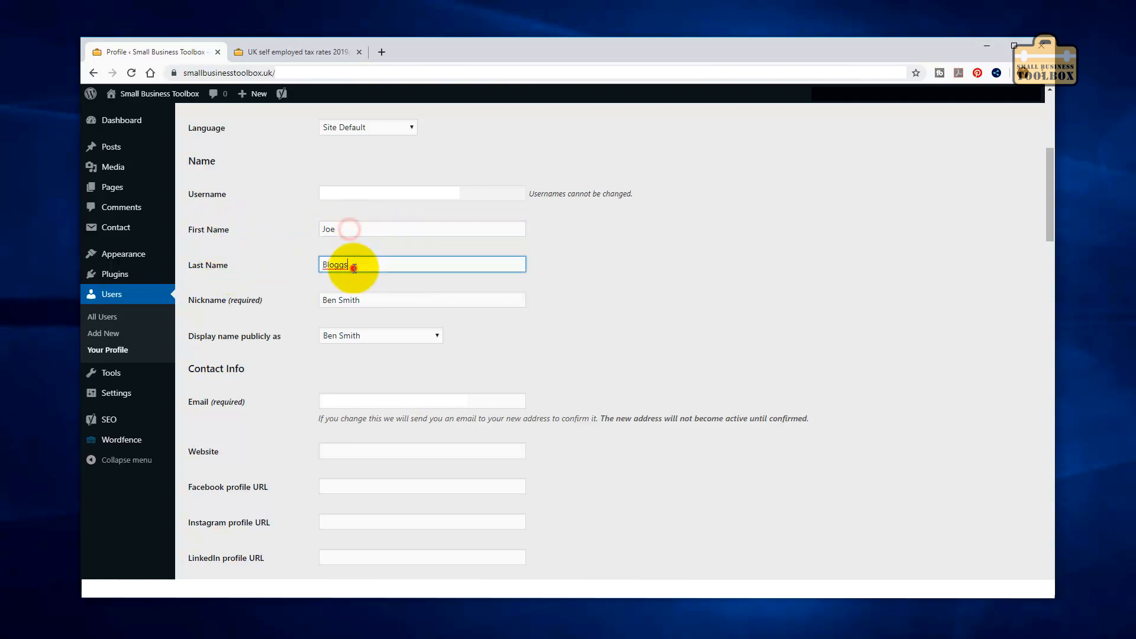
click(402, 228)
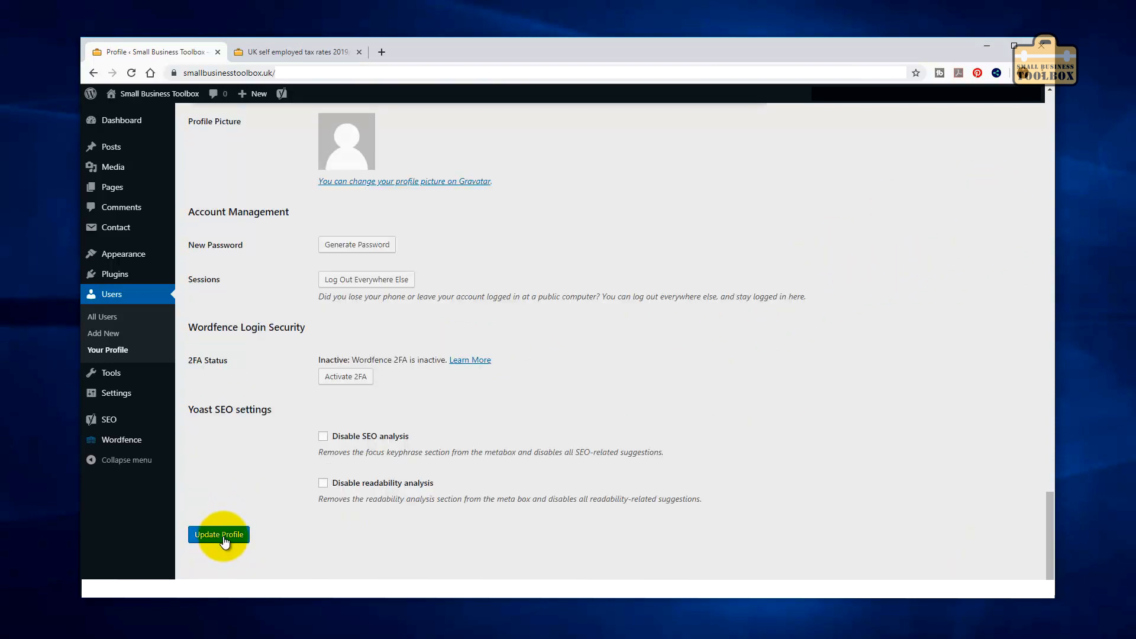
click(219, 535)
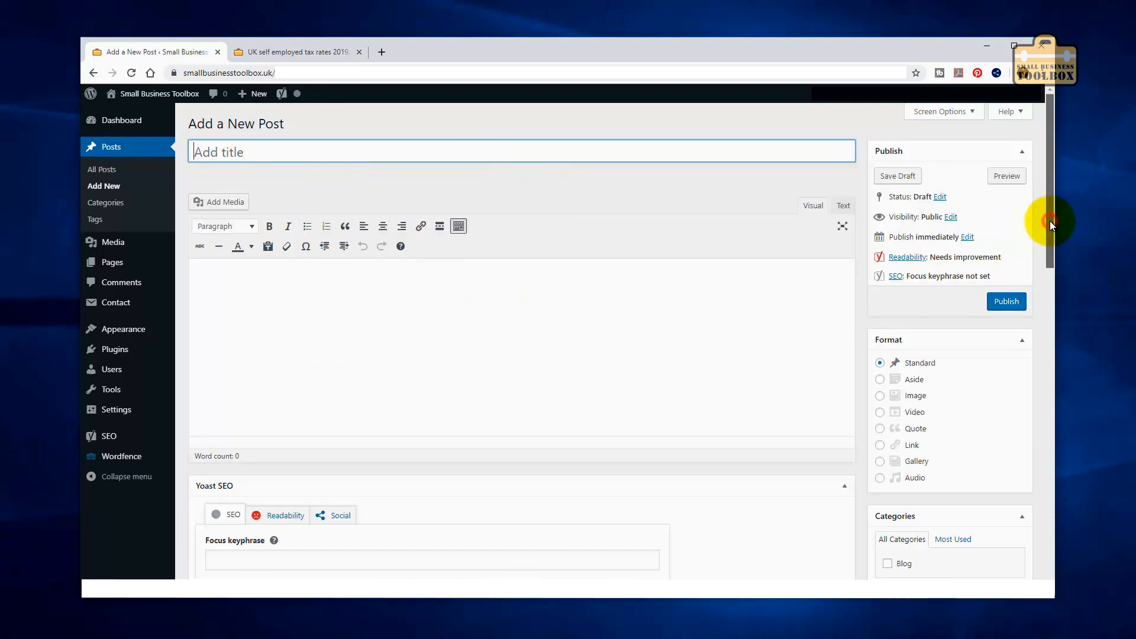
Step: Examine the author choices in the Author section of a new post
drag(1049, 221, 1050, 533)
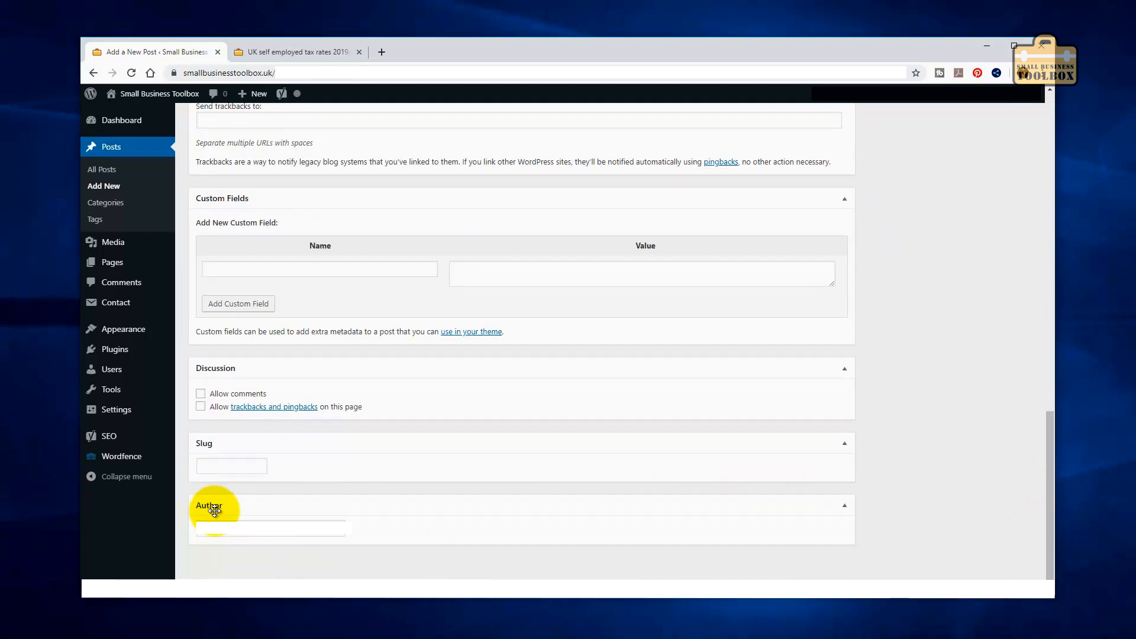
click(315, 530)
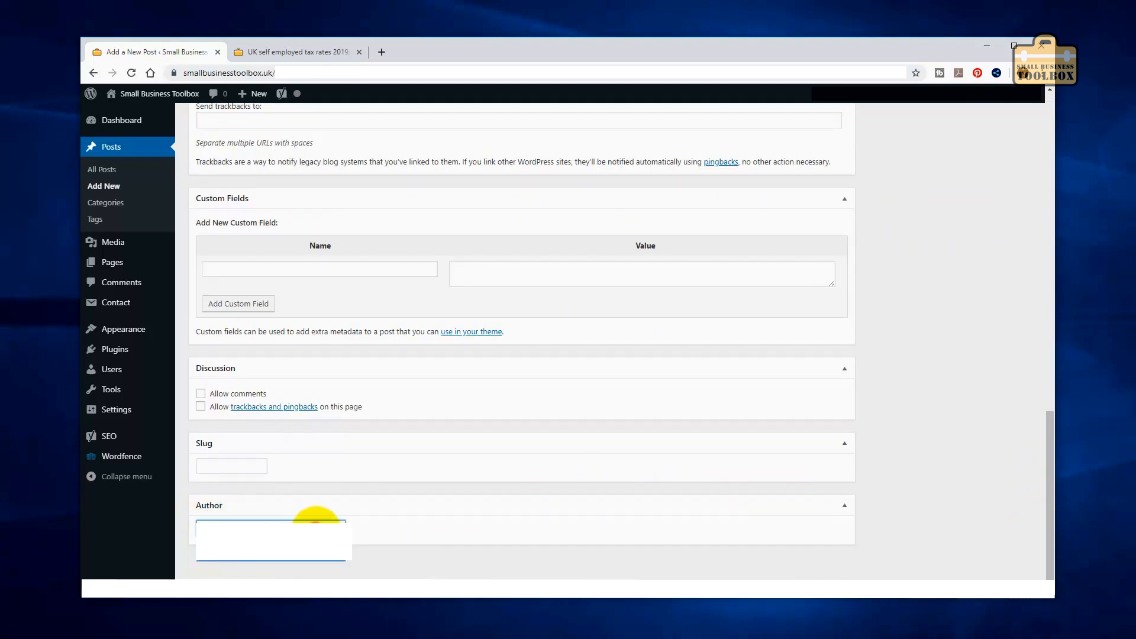
click(286, 544)
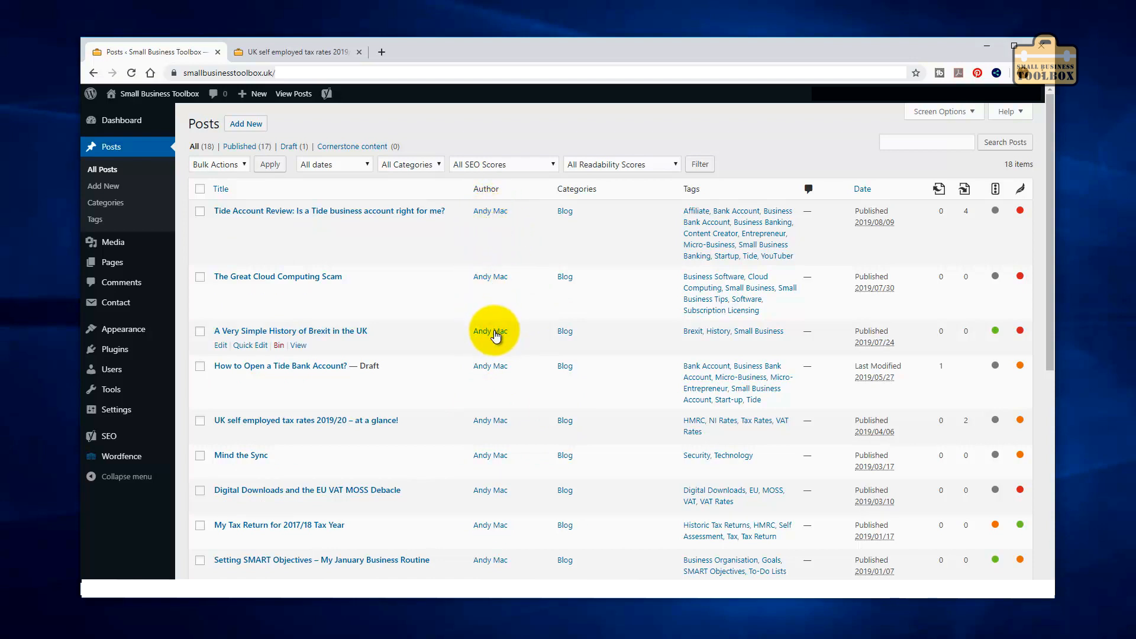
Step: Open all of Wordfence's firewall options and go to the immediate username blocking setting under Brute Force Protection
click(126, 125)
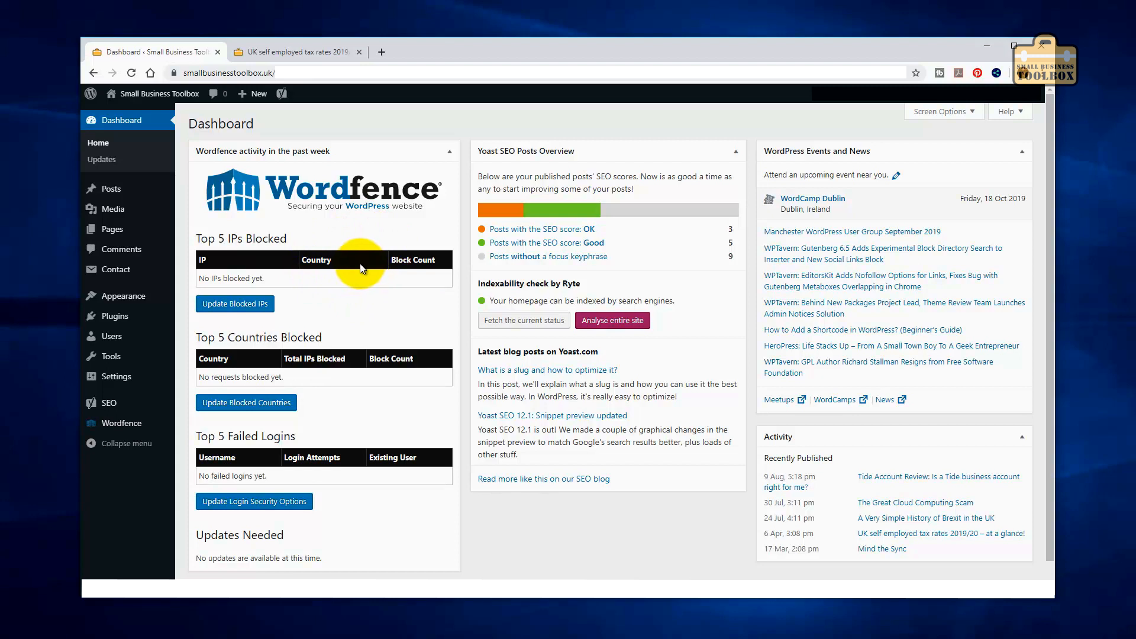
mouse_move(119, 432)
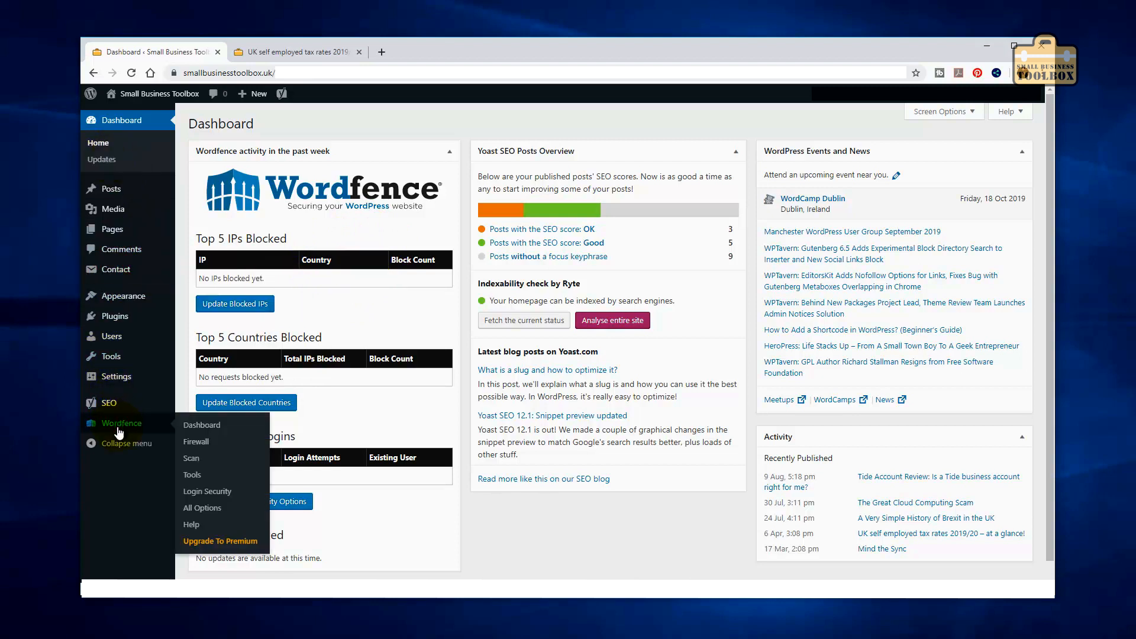
click(194, 443)
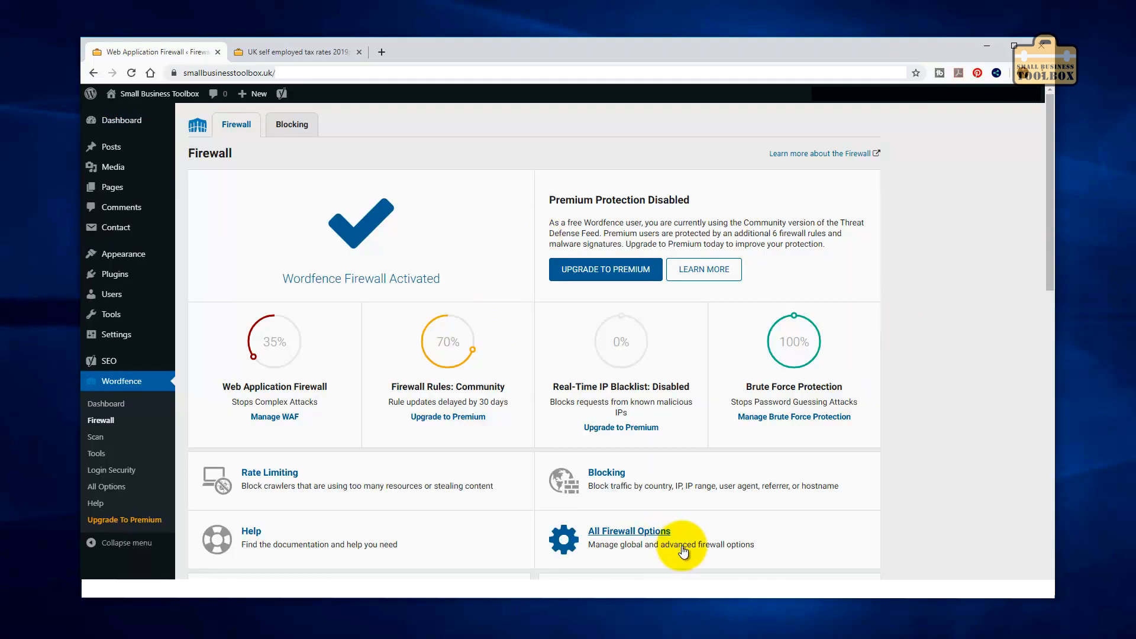
click(633, 536)
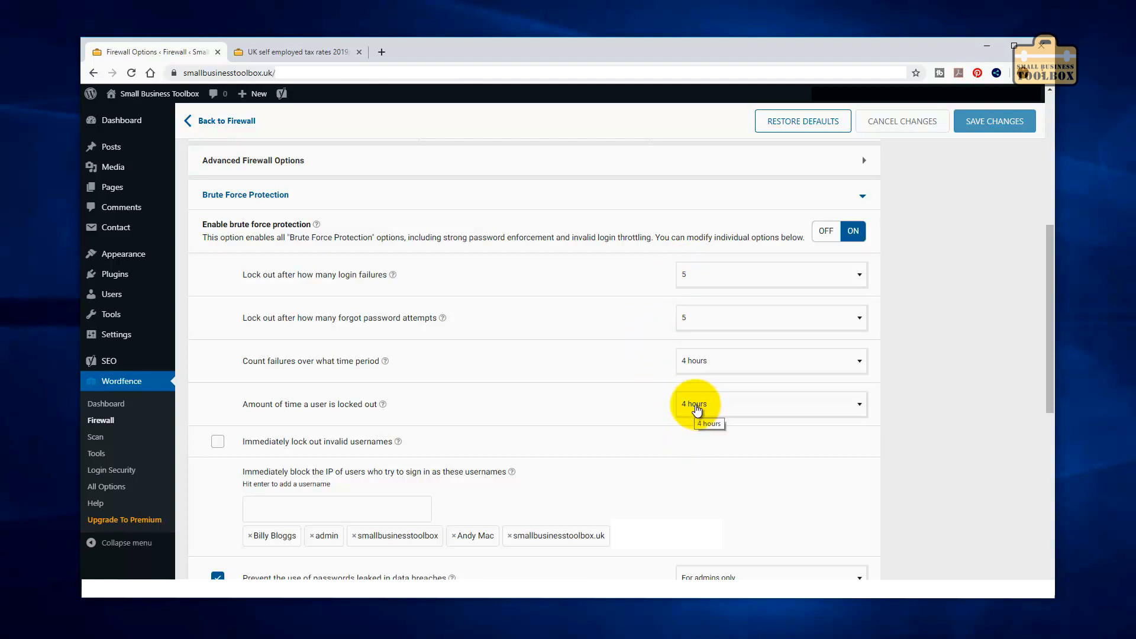
scroll(407, 222, down, 4)
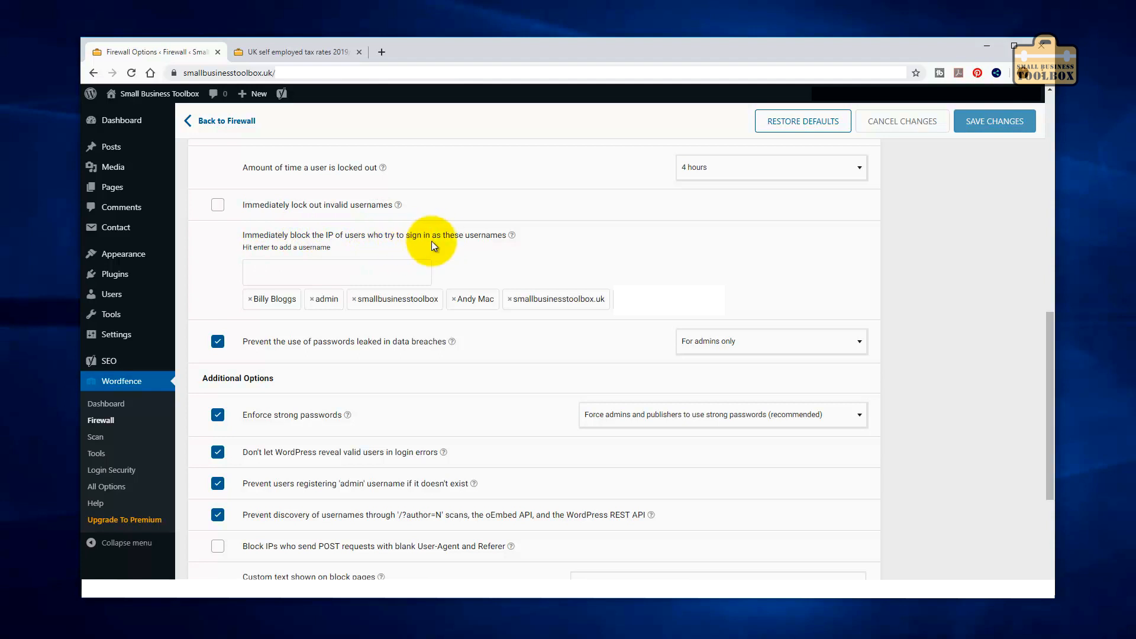
Step: Try to add the username admin to those whose IP is immediately blocked at sign-in
click(350, 262)
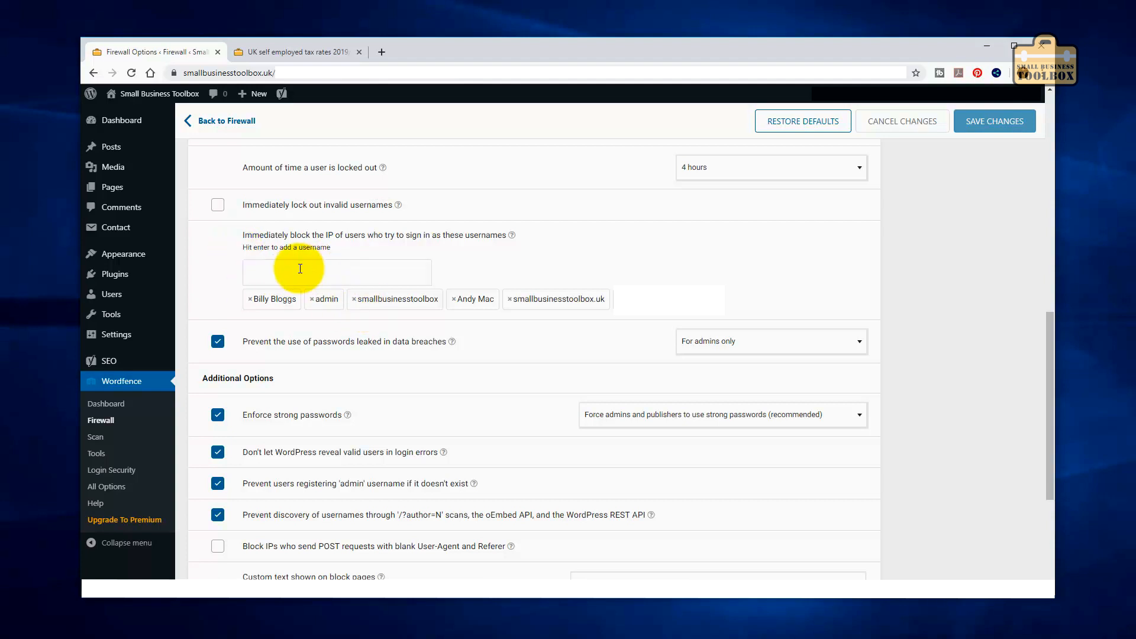
text(ad)
key(Return)
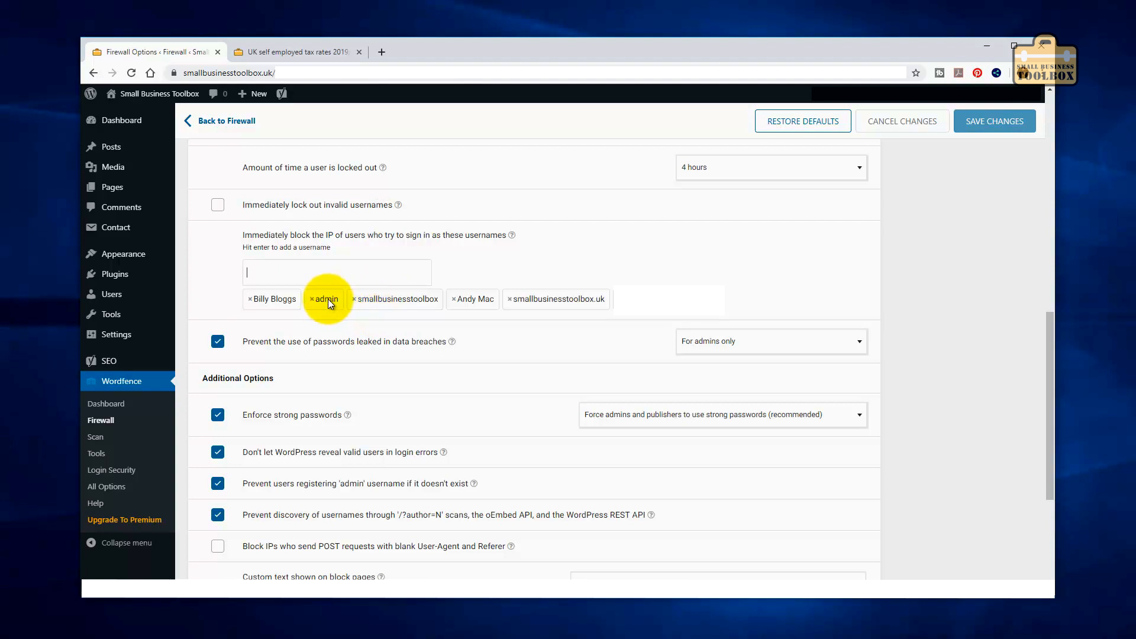
Step: Return to the Wordfence firewall overview and examine the failed login attempts
scroll(329, 300, up, 2)
click(230, 123)
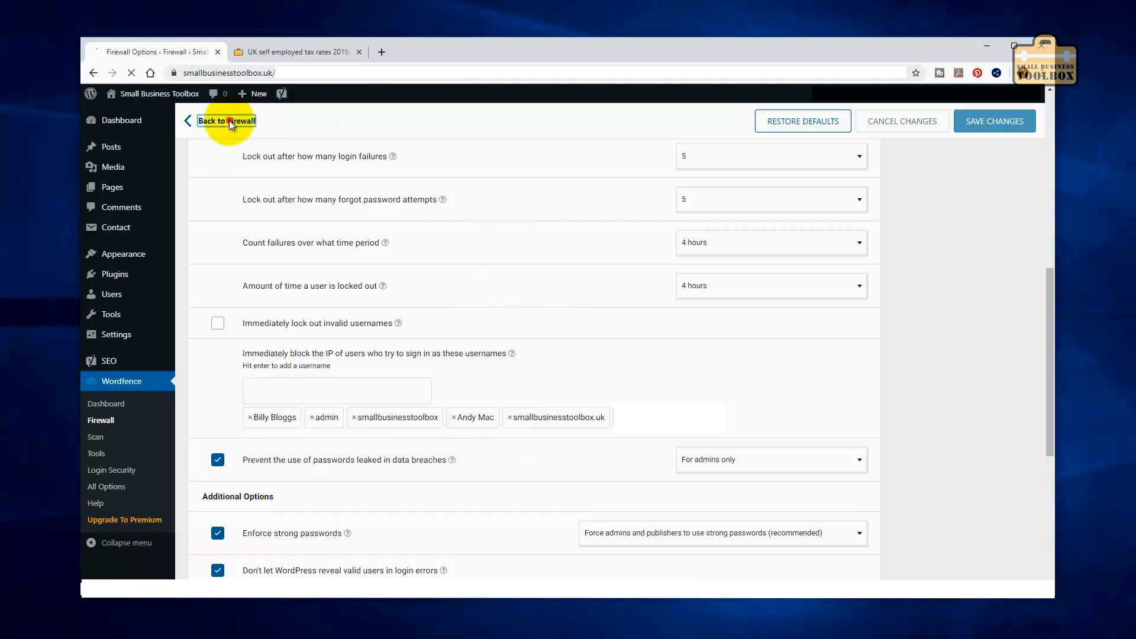
scroll(832, 298, down, 5)
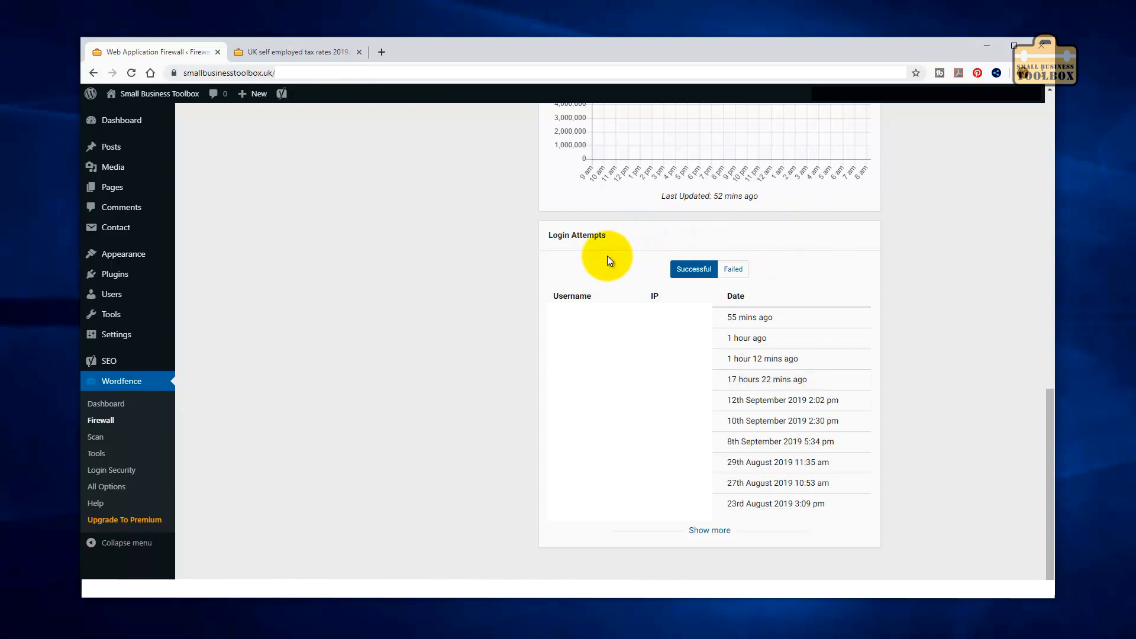
click(734, 270)
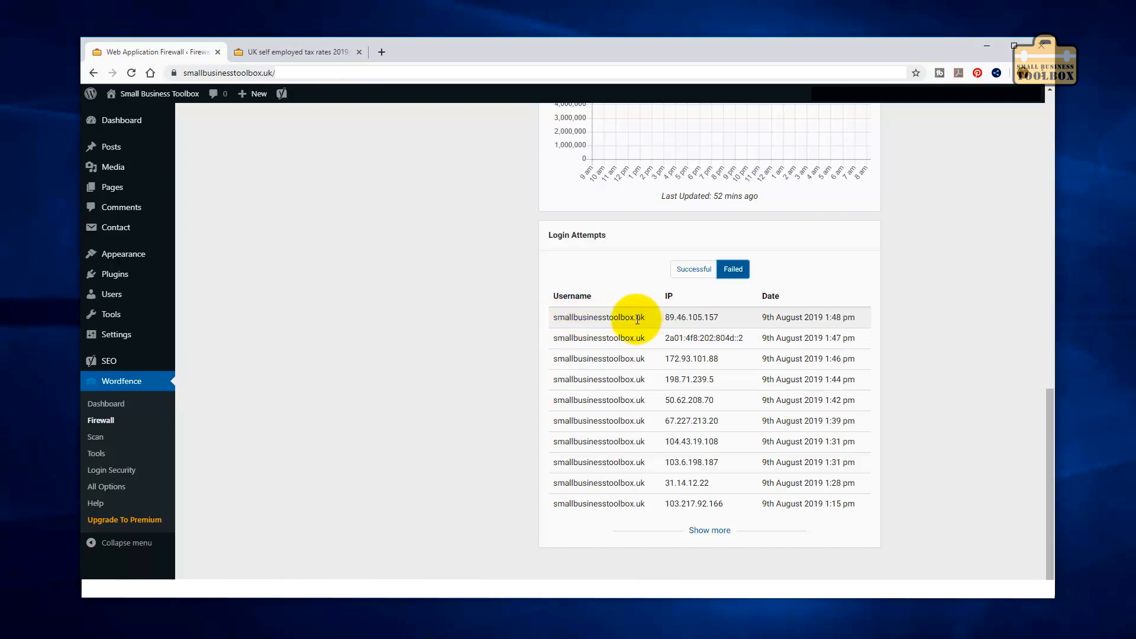
Step: Copy the attempted username smallbusinesstoolbox.uk from the most recent failed login
drag(646, 320, 547, 320)
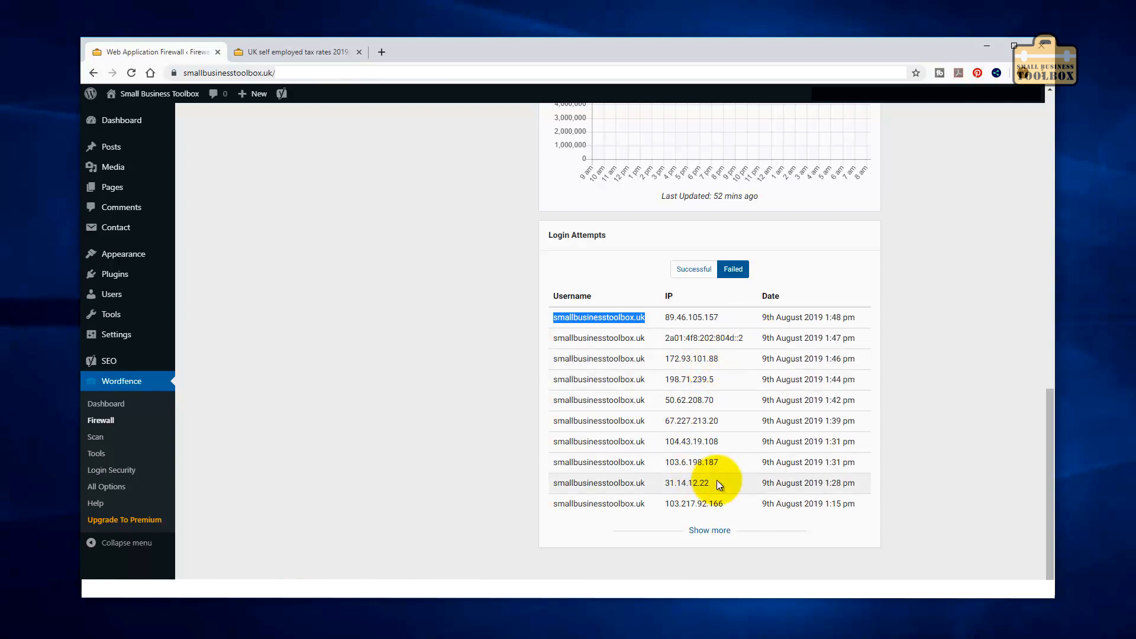
click(602, 335)
drag(643, 320, 556, 317)
key(ctrl+c)
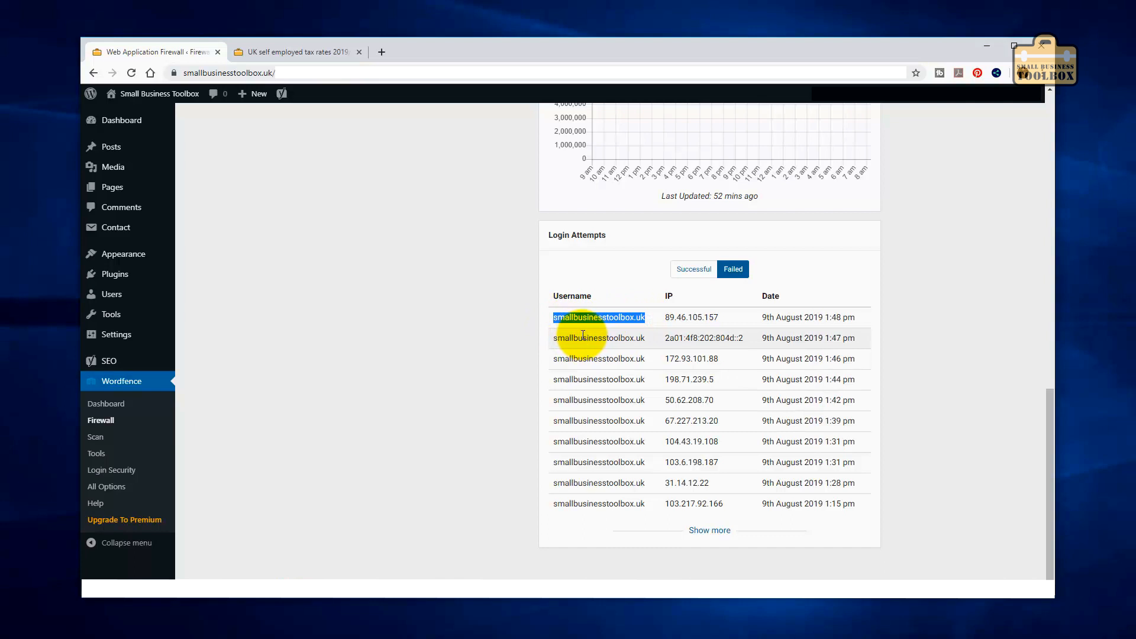
Step: Reopen all firewall options and paste smallbusinesstoolbox.uk as a username whose IP is immediately blocked at sign-in
scroll(576, 308, up, 7)
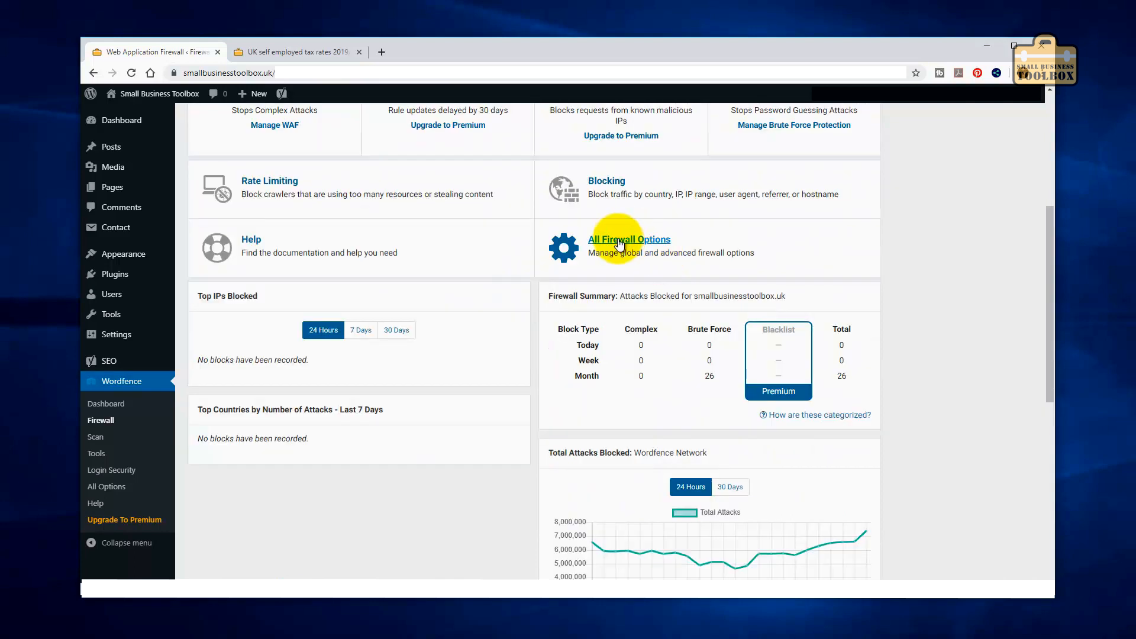
click(619, 243)
click(365, 392)
key(ctrl+v)
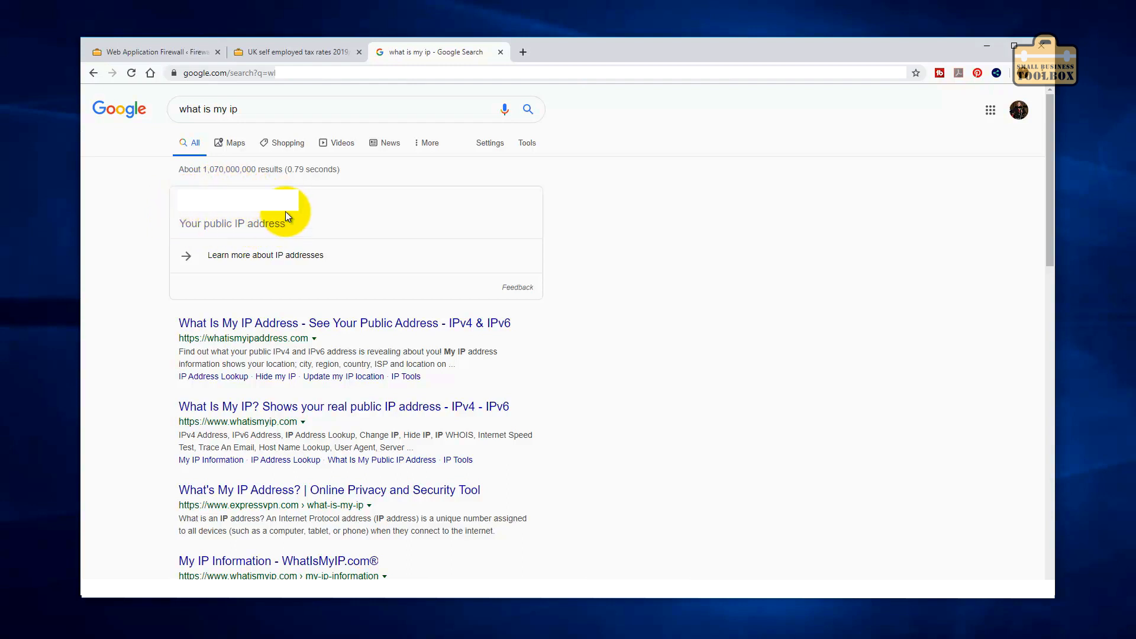
Step: Check the alert e-mail setting in Wordfence's General Wordfence Options, and switch to the Gmail inbox that receives the alerts
click(154, 53)
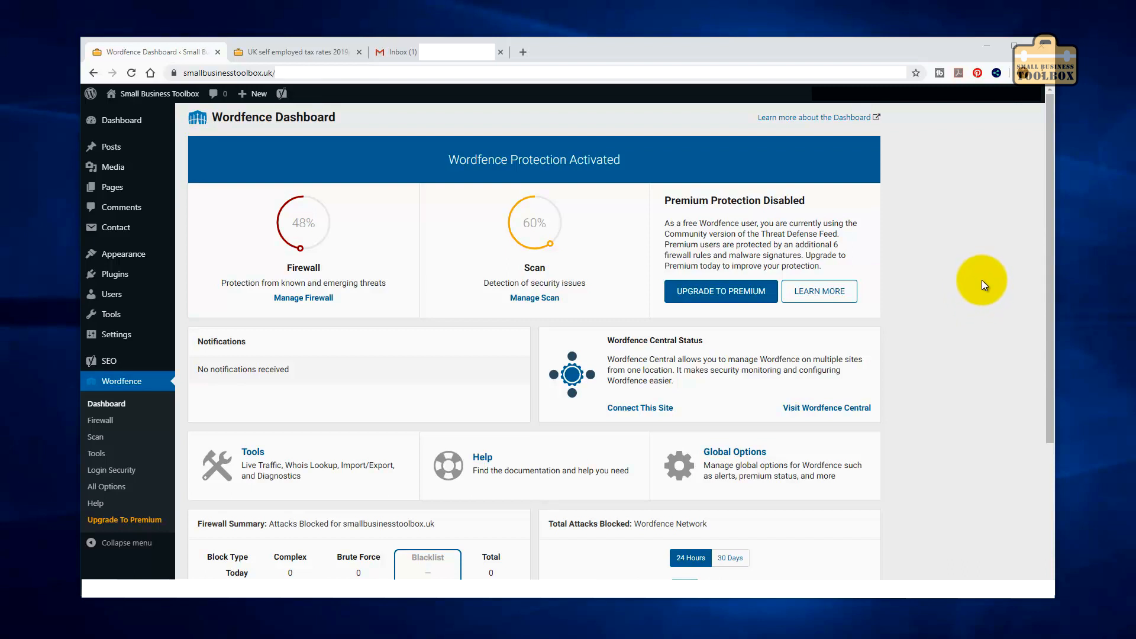
click(107, 486)
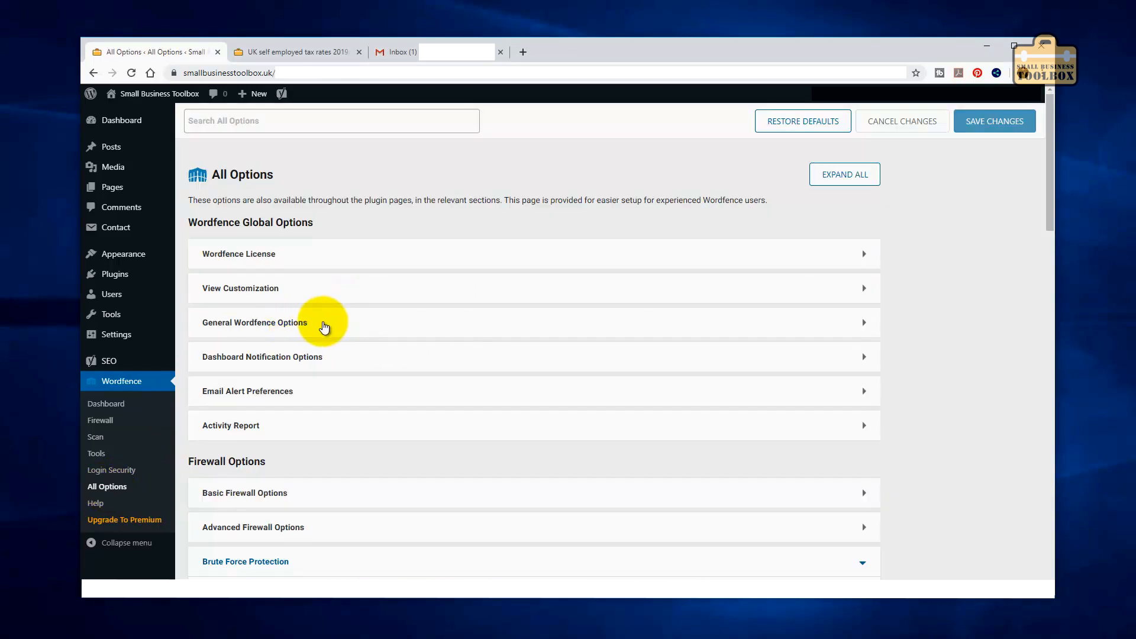
click(322, 323)
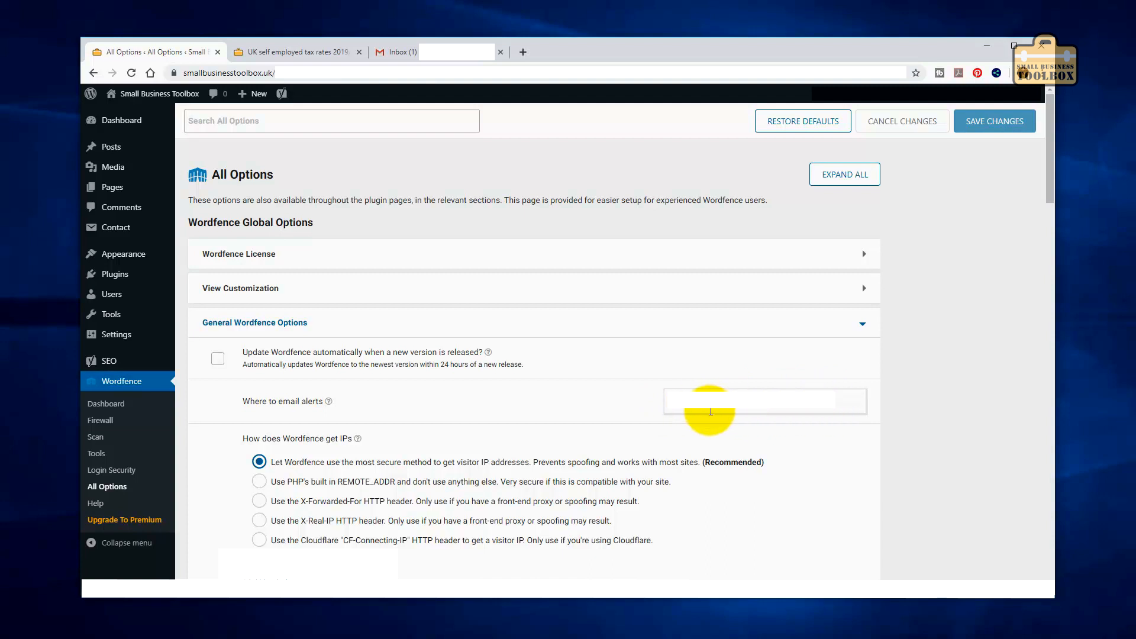
click(415, 52)
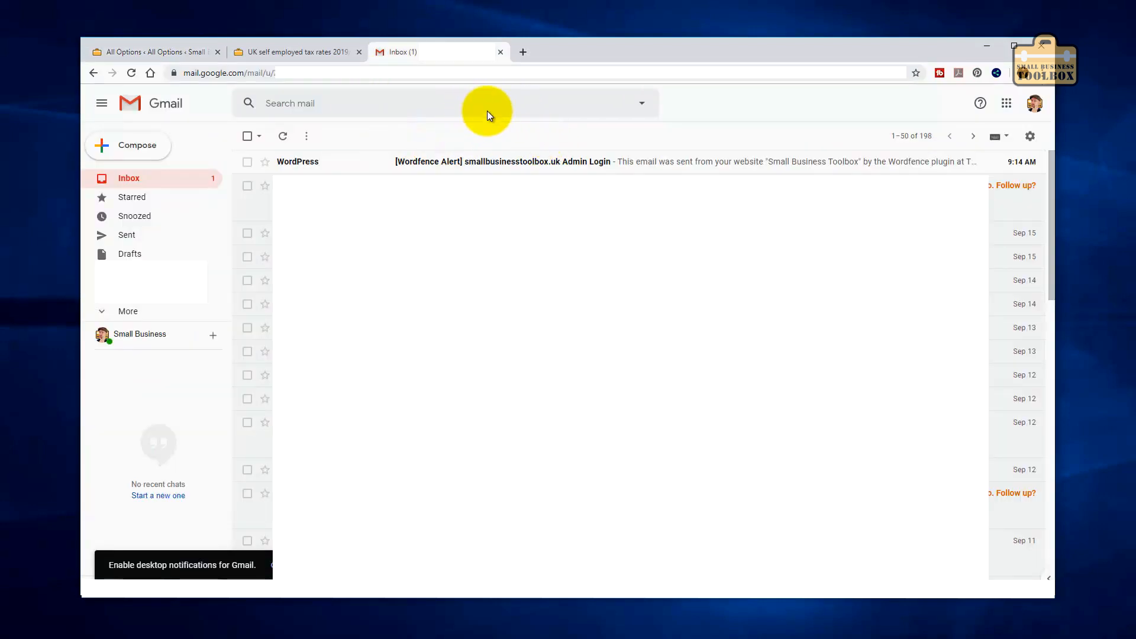